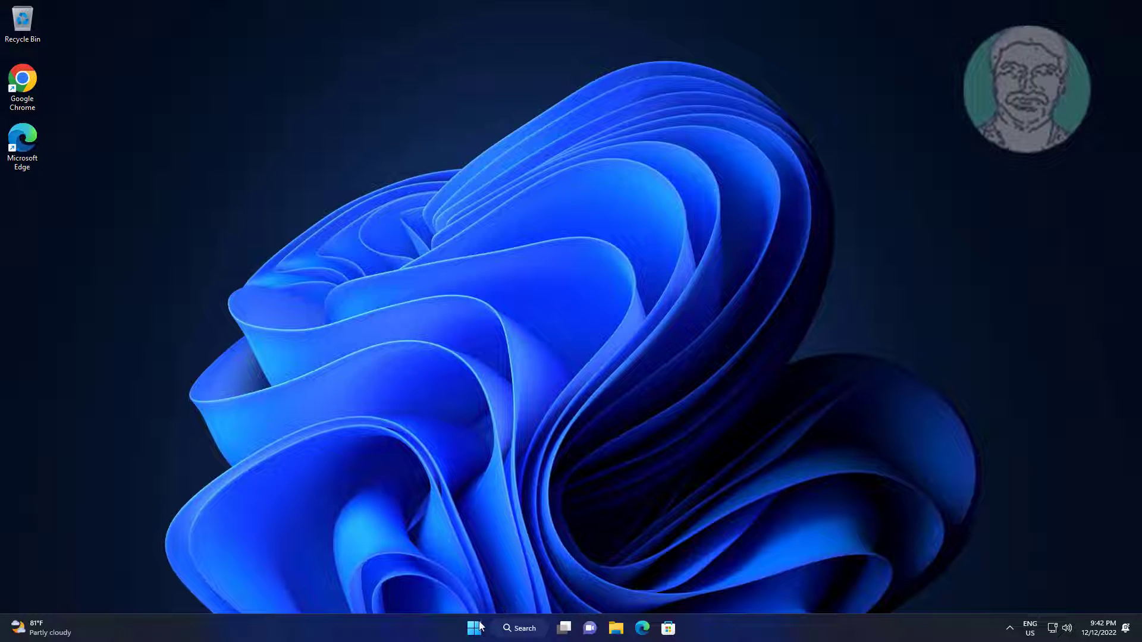
- Search Windows for 'control panel' and launch Control Panel from the results
click(515, 632)
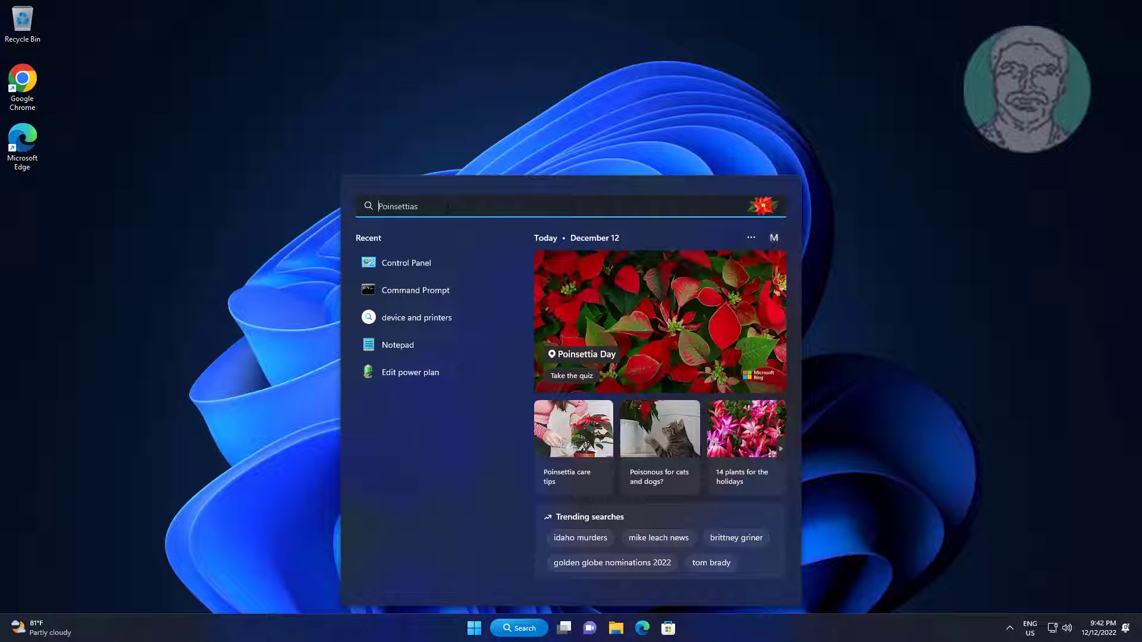
text(control panel)
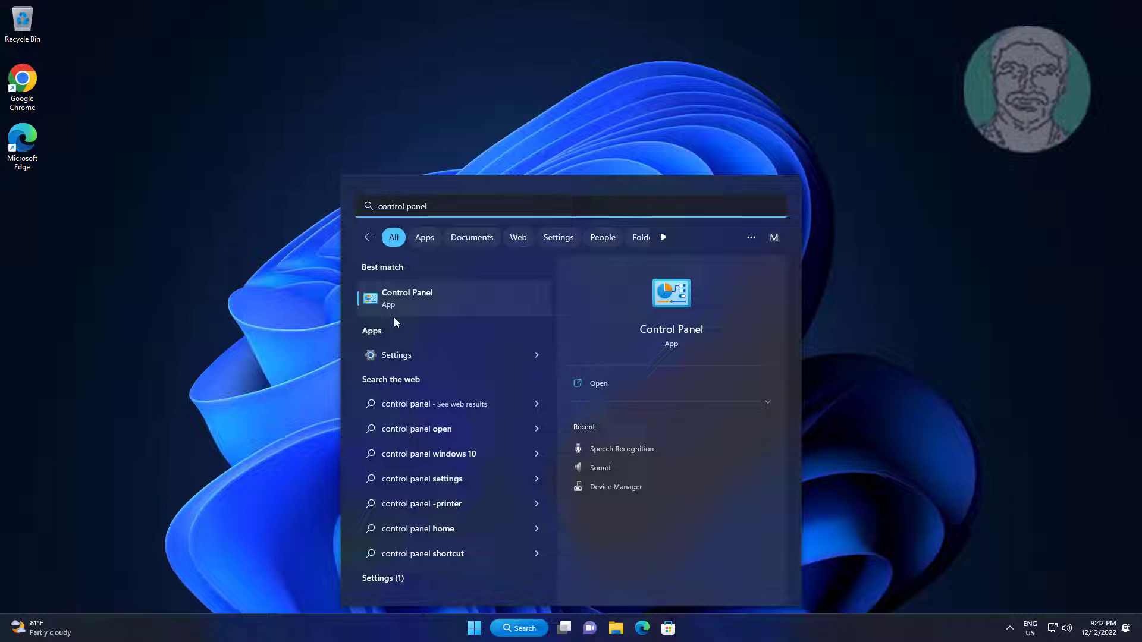
click(419, 296)
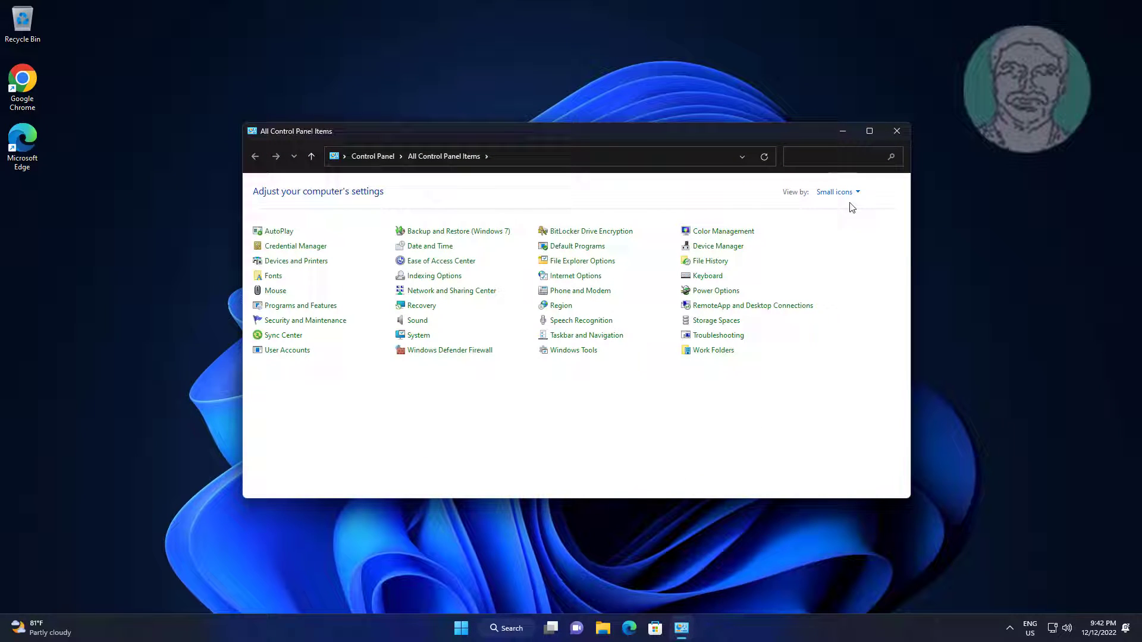
- Go to Programs and Features and bring up the Turn Windows features on or off dialog
key(p)
click(308, 310)
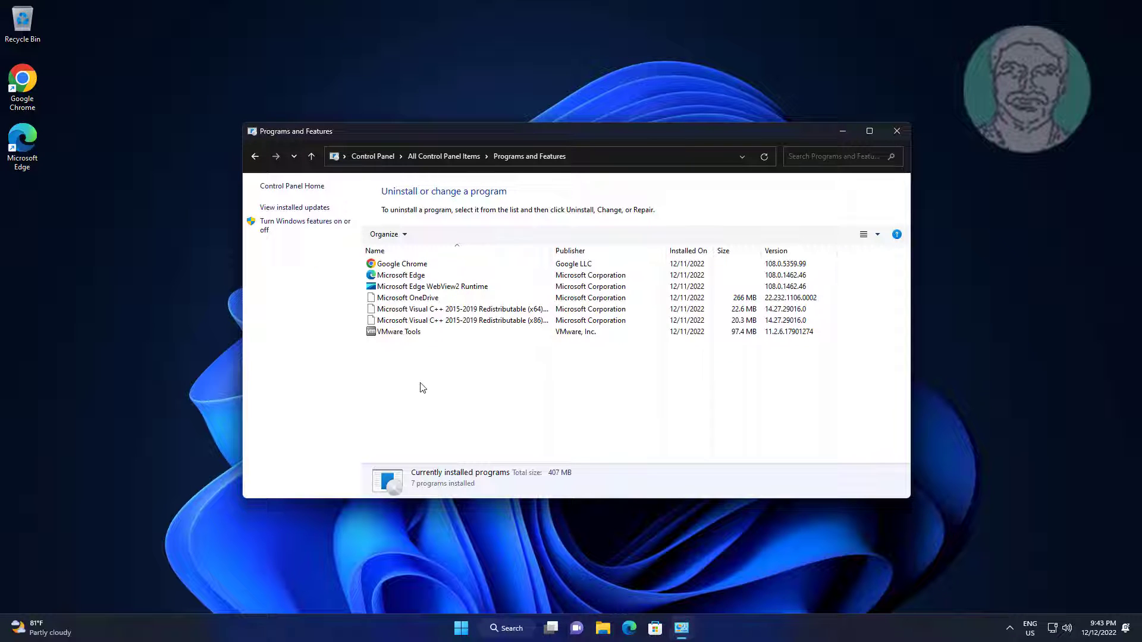
click(318, 225)
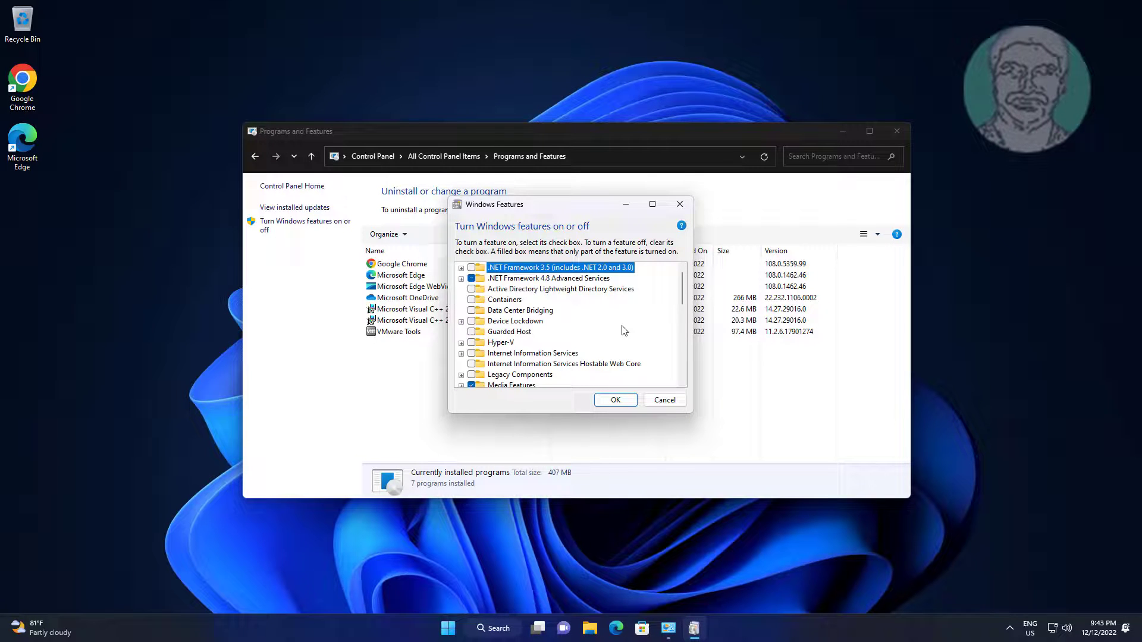
- Enable SMB 1.0/CIFS File Sharing Support with its Automatic Removal, Client and Server sub-features, and install
scroll(624, 331, down, 3)
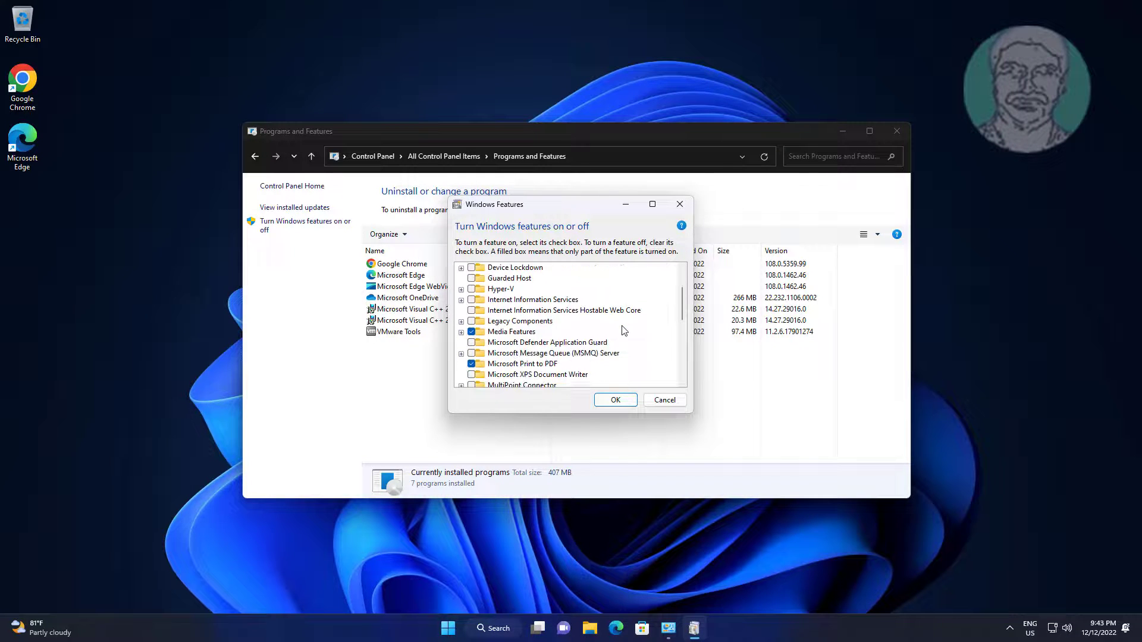
scroll(623, 331, down, 3)
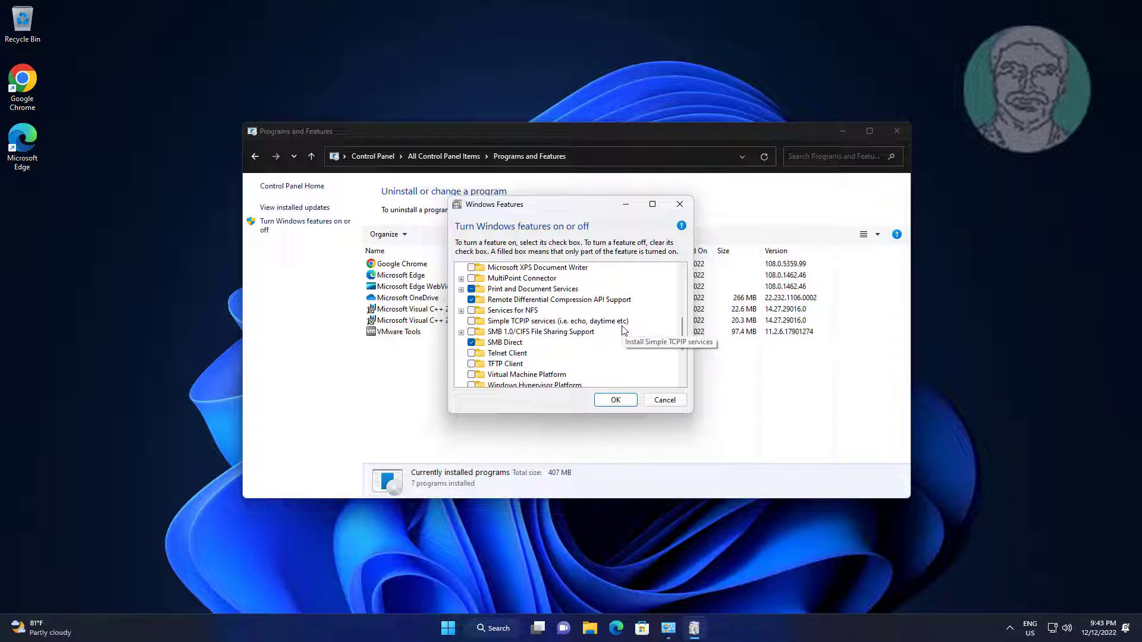
click(491, 311)
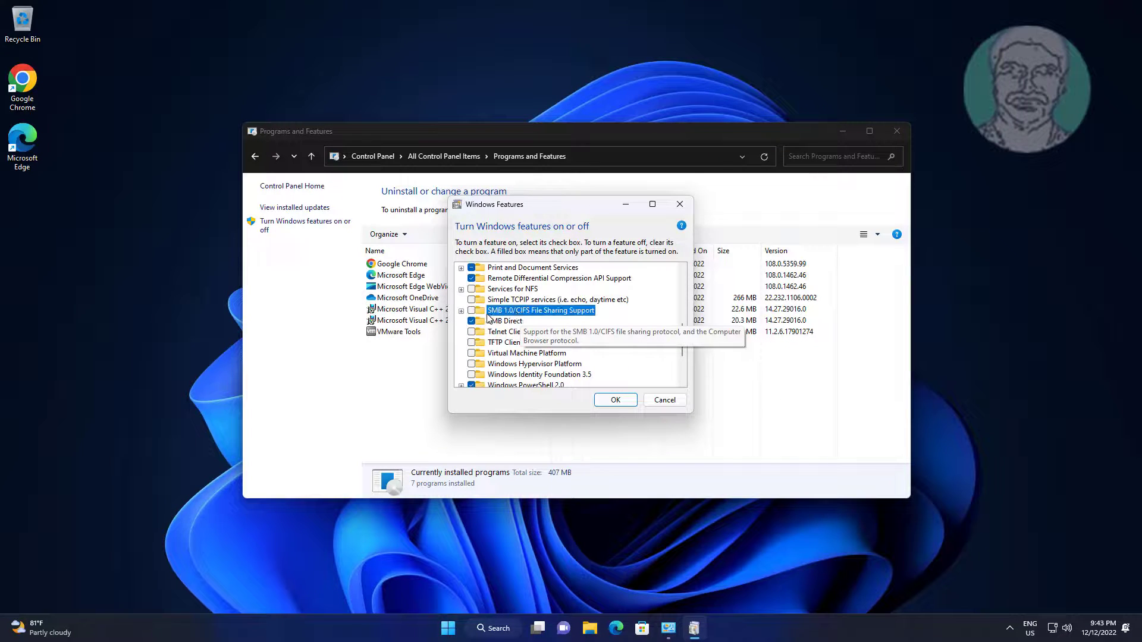
click(461, 311)
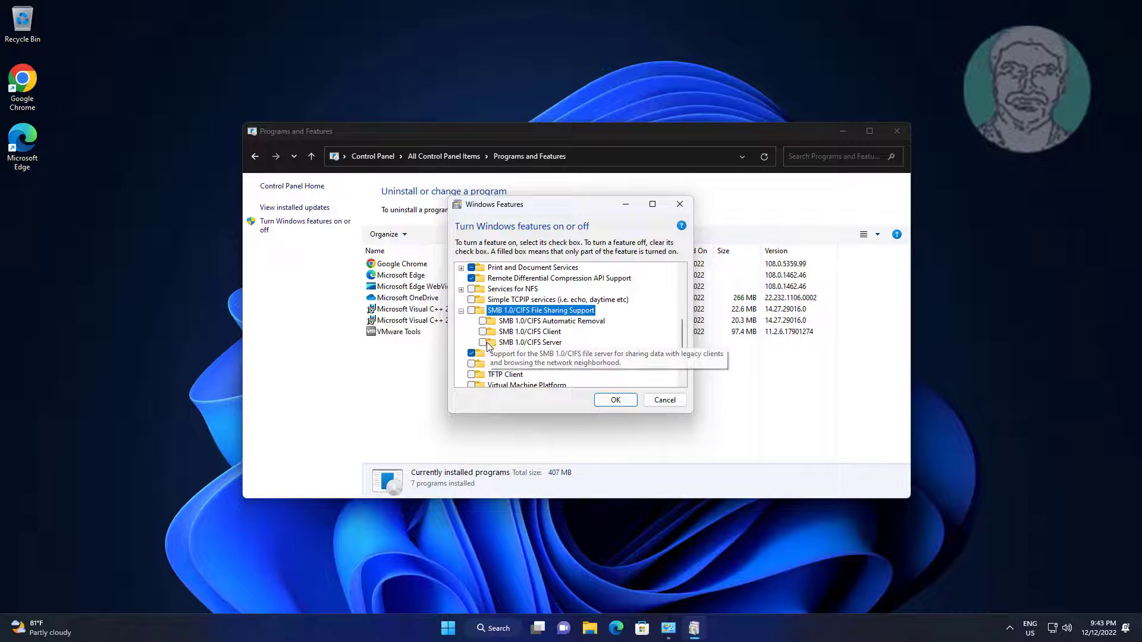
click(472, 311)
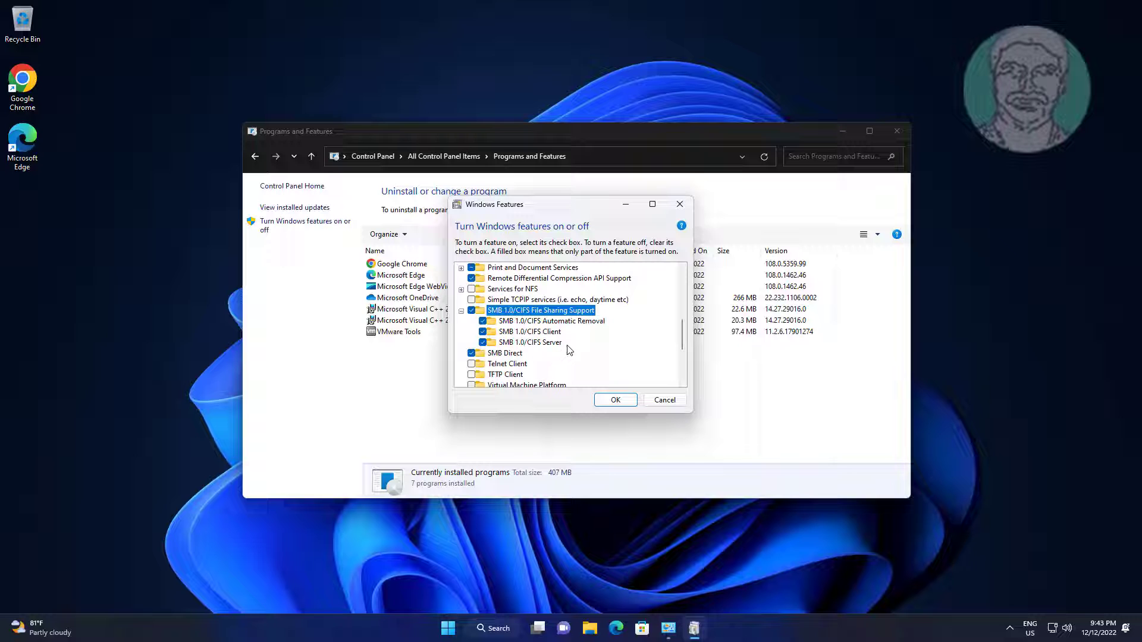
click(612, 402)
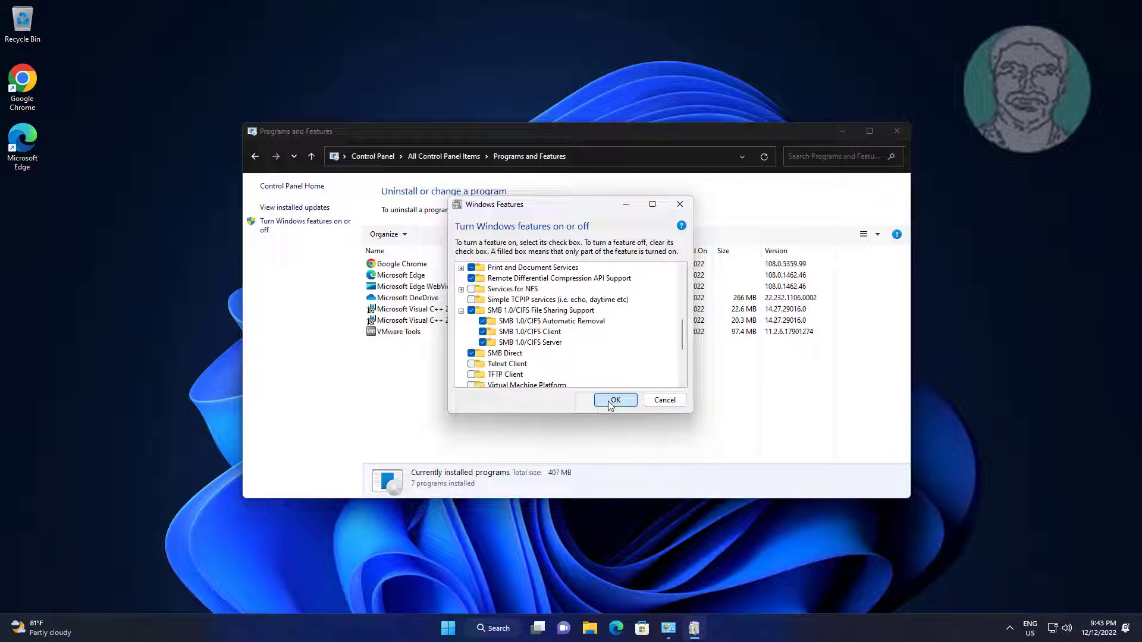
click(615, 401)
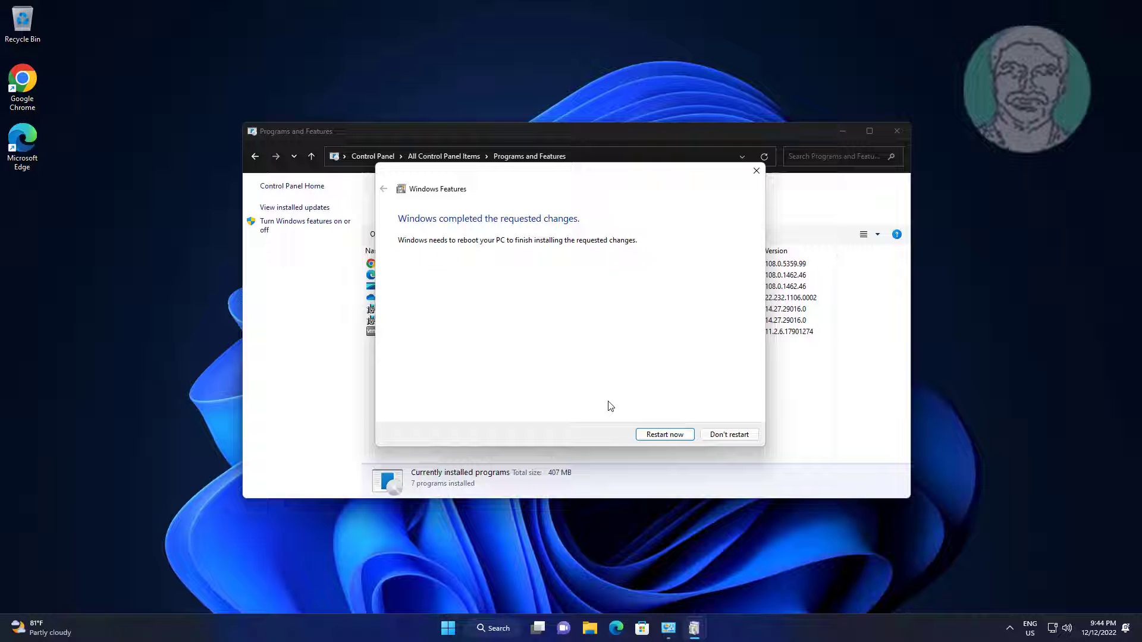
- Restart the PC now to finish installing the SMB 1.0/CIFS features
click(665, 435)
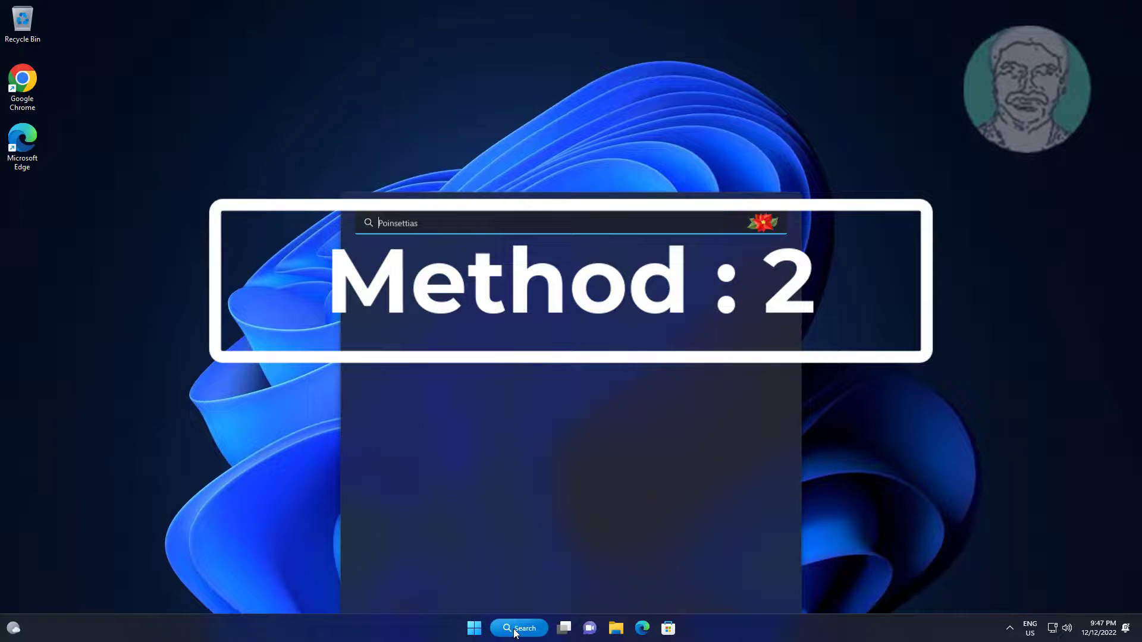
- Search for 'services' and launch the Services console
text(ser)
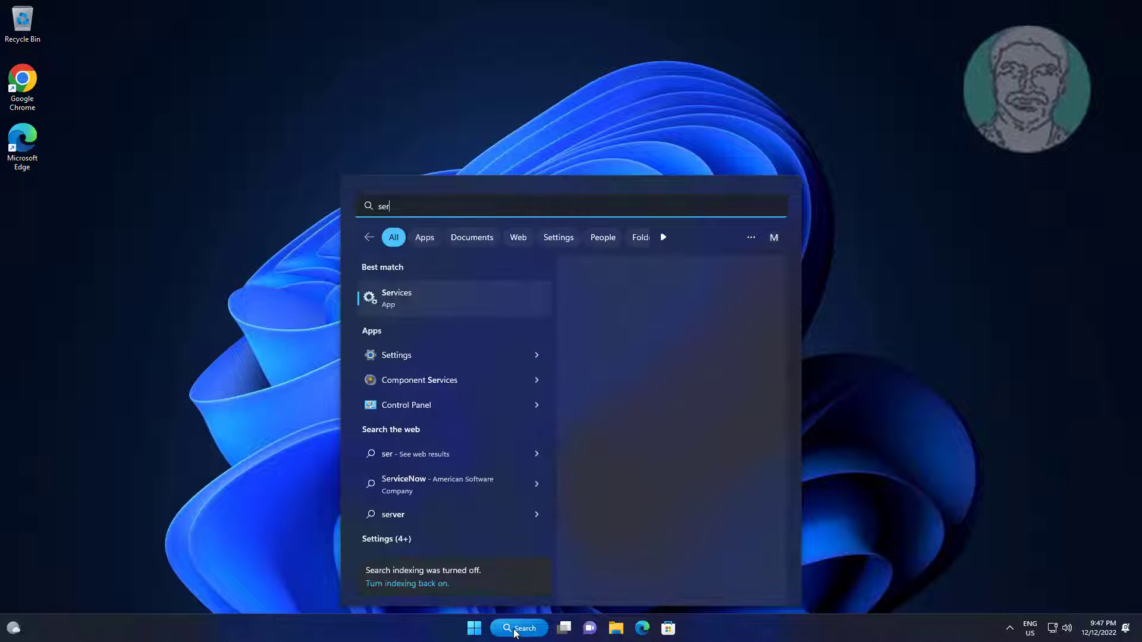
text(vices)
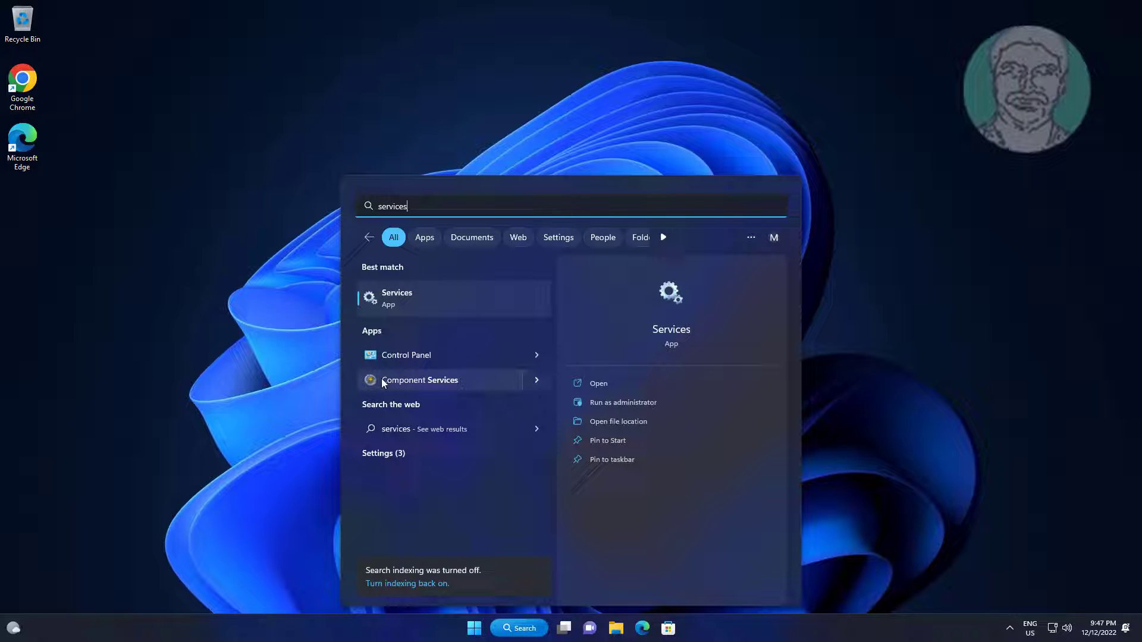
click(419, 285)
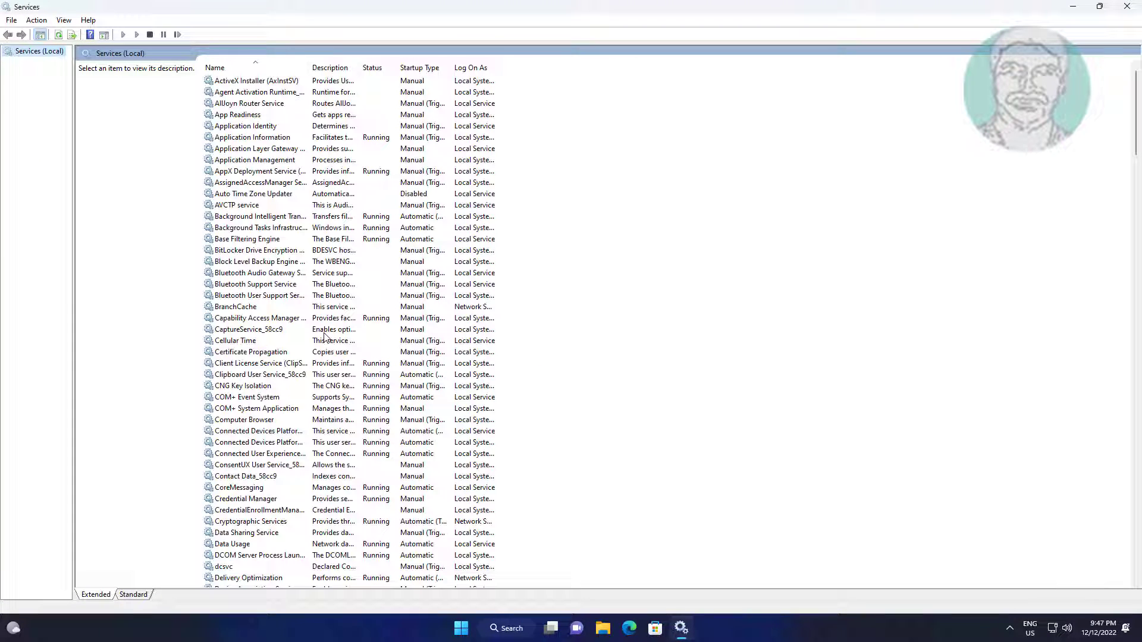
- Set the Computer Browser service's startup type to Automatic and apply it
click(264, 306)
key(Down)
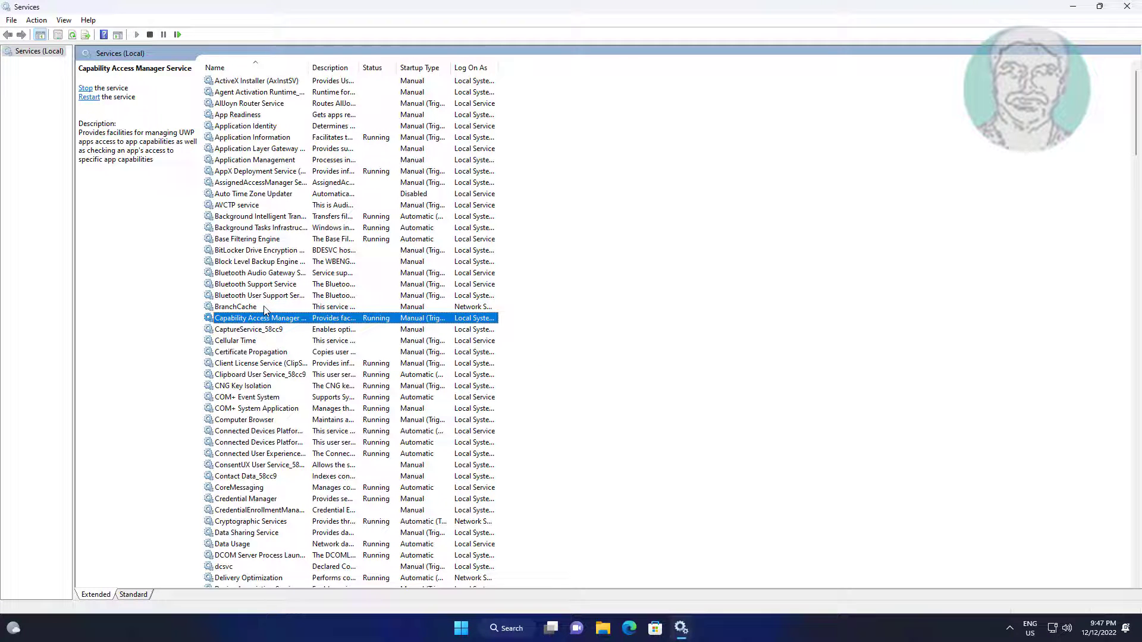
click(256, 420)
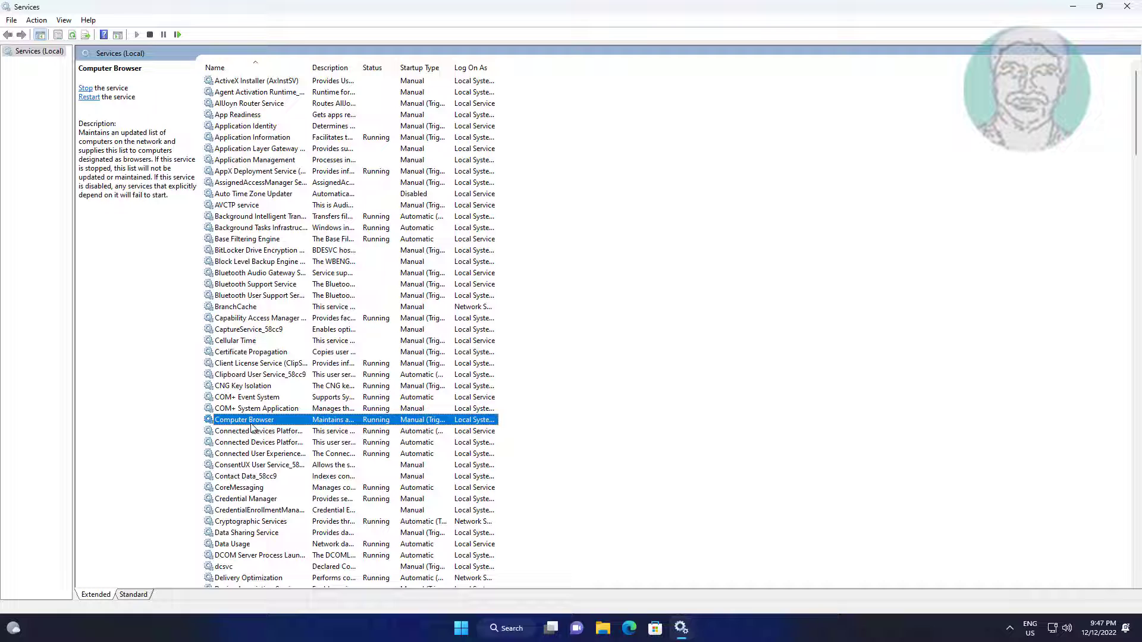
double_click(285, 425)
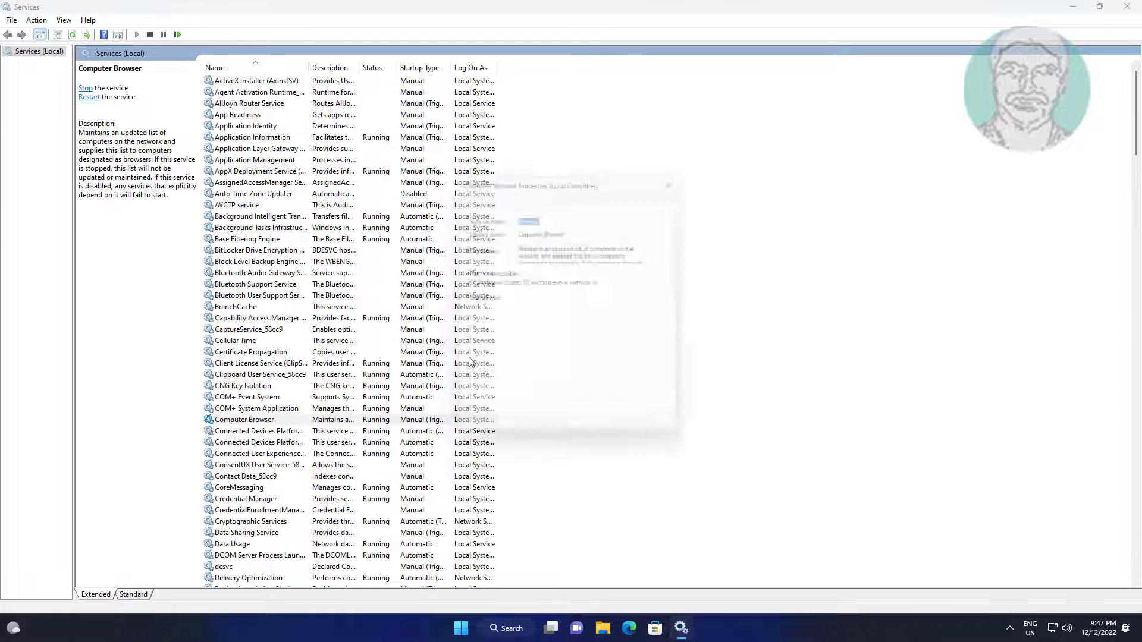
click(551, 304)
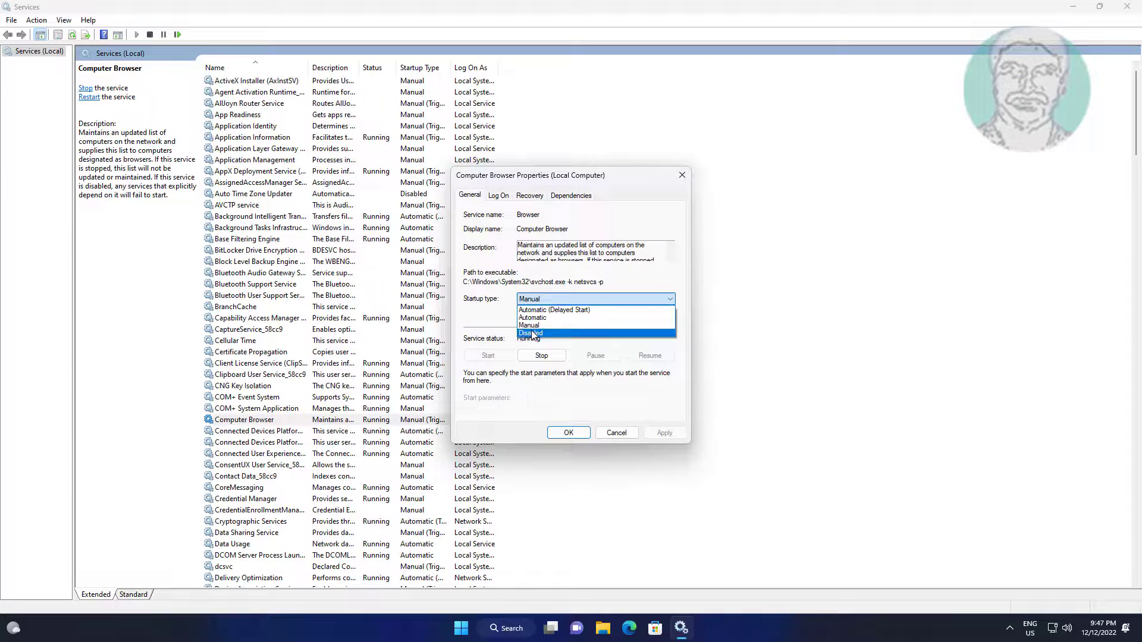
click(539, 330)
click(541, 304)
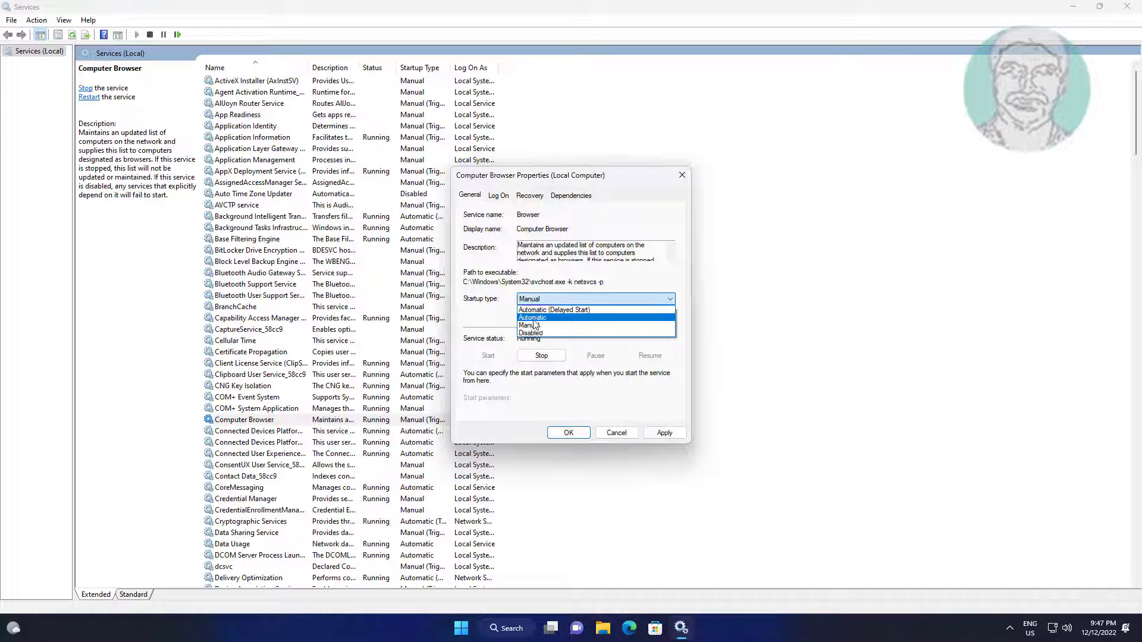
click(534, 319)
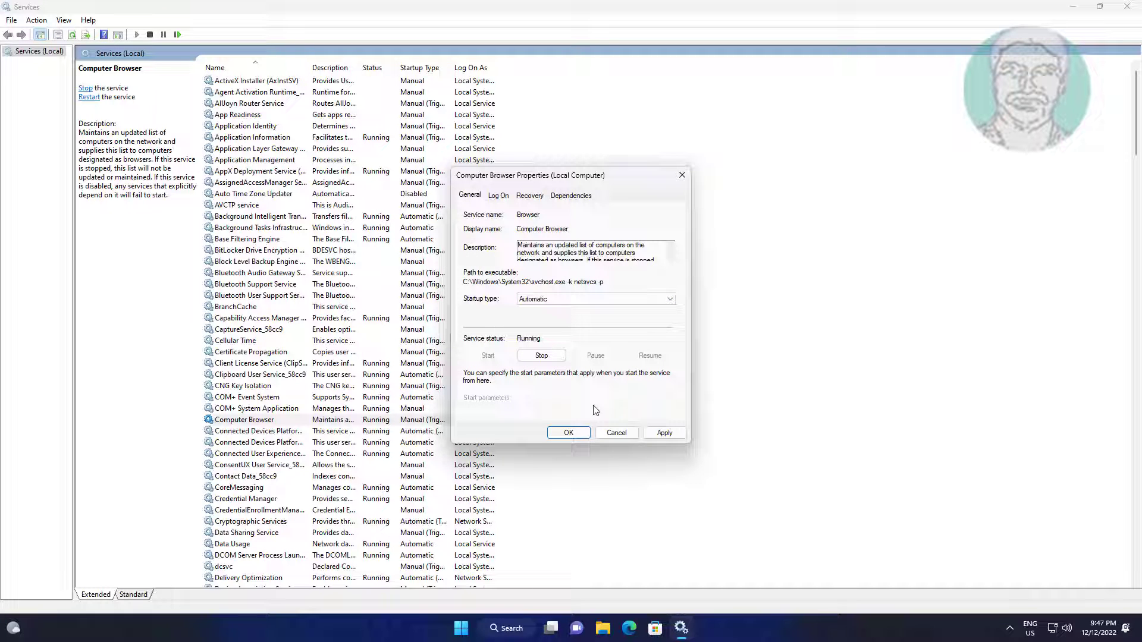
click(663, 433)
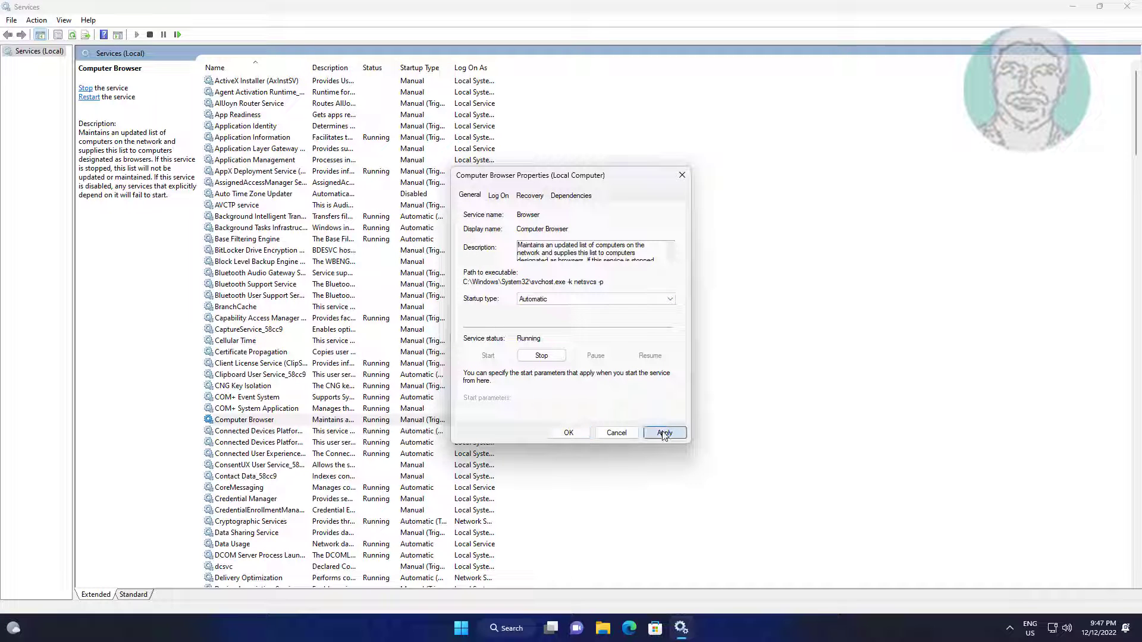
- Close the Computer Browser properties, restart that service, then bring up the Server service's properties
click(568, 435)
click(272, 423)
right_click(273, 422)
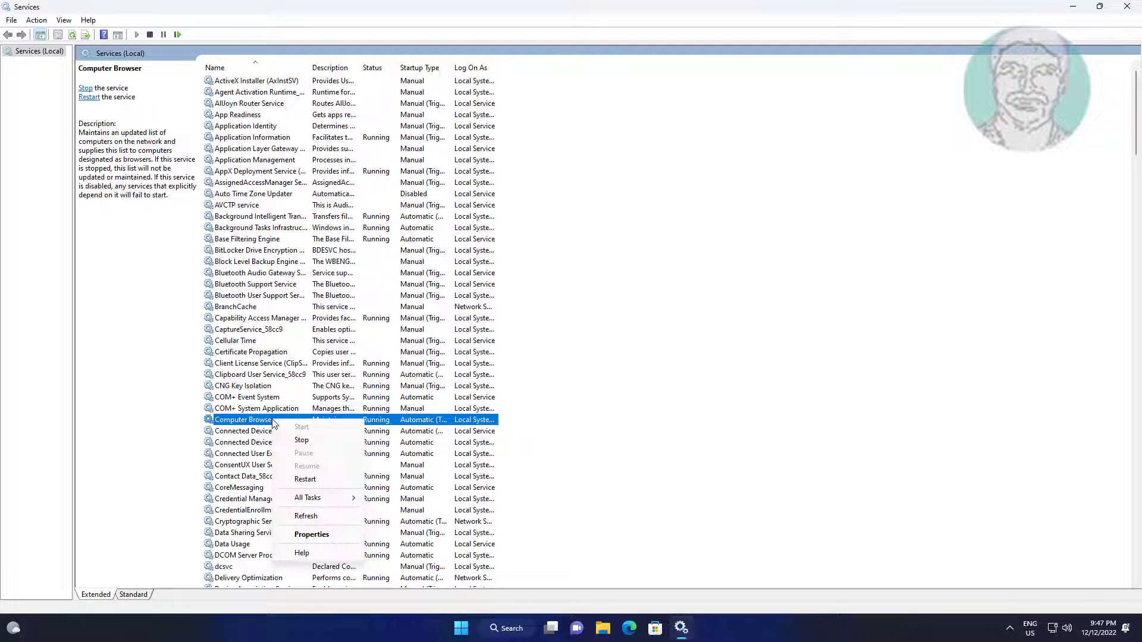
click(305, 479)
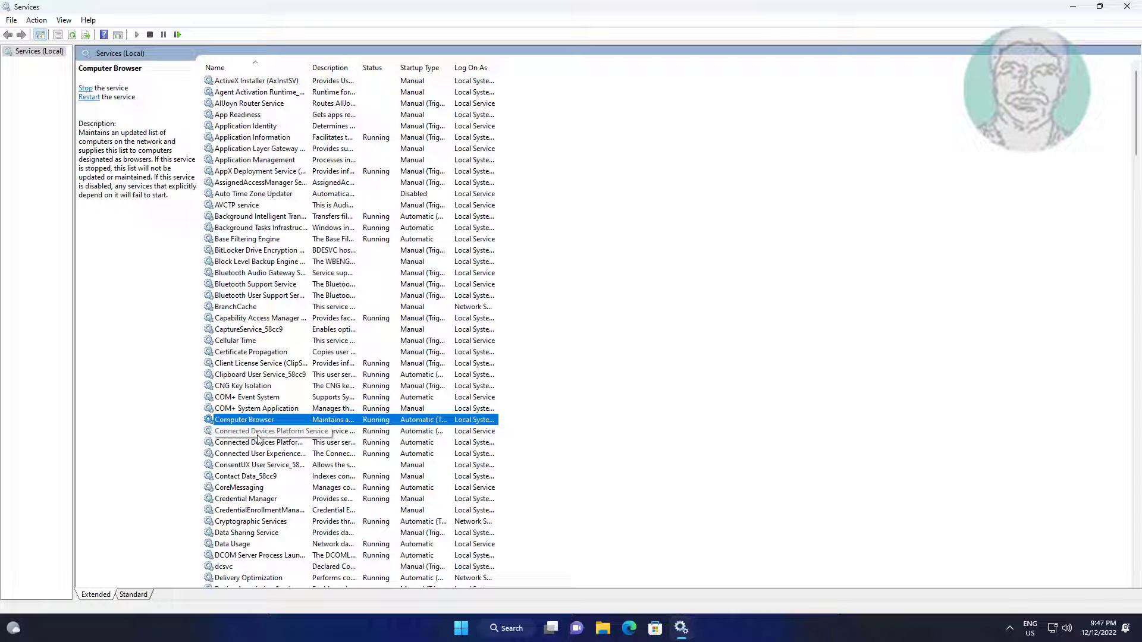
key(s)
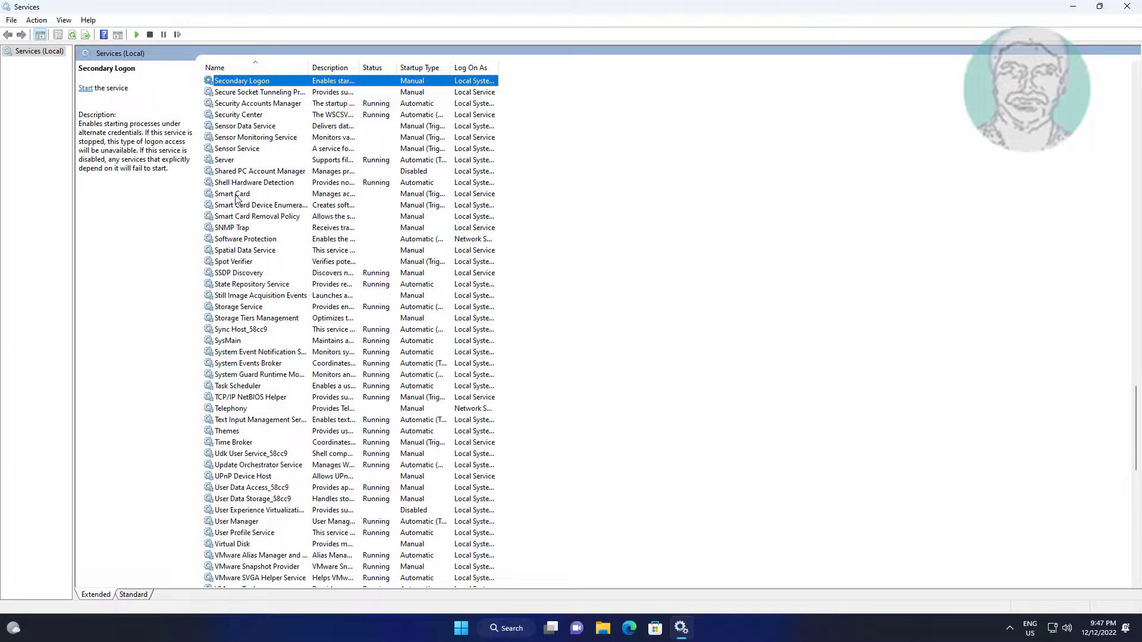
double_click(231, 162)
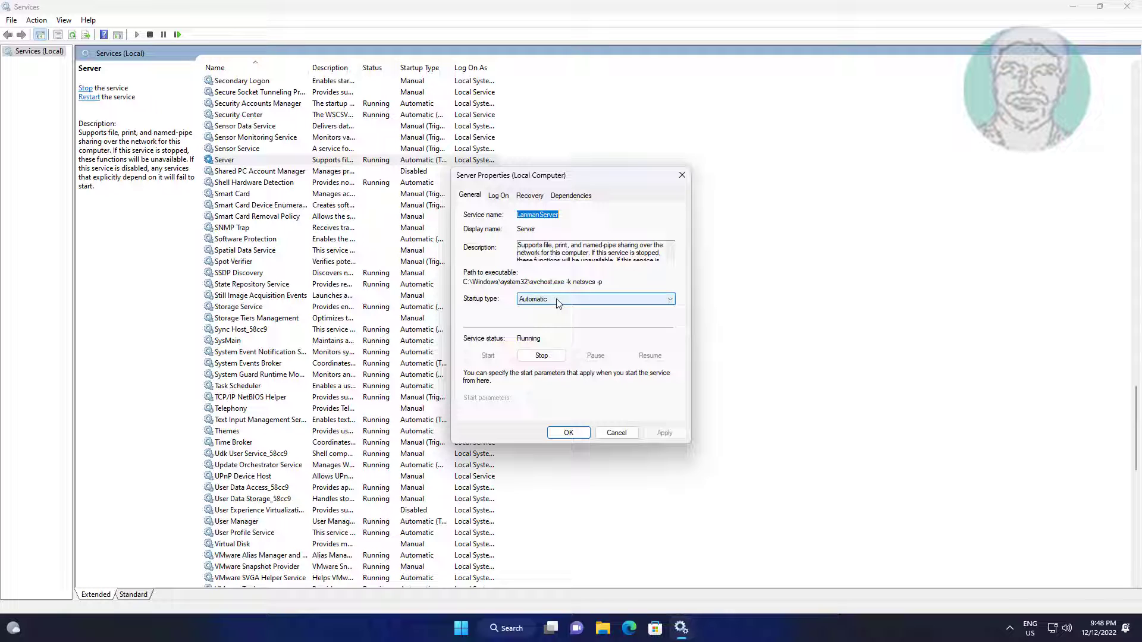
- Keep Server on Automatic startup and restart it together with its dependent services
click(534, 303)
click(534, 319)
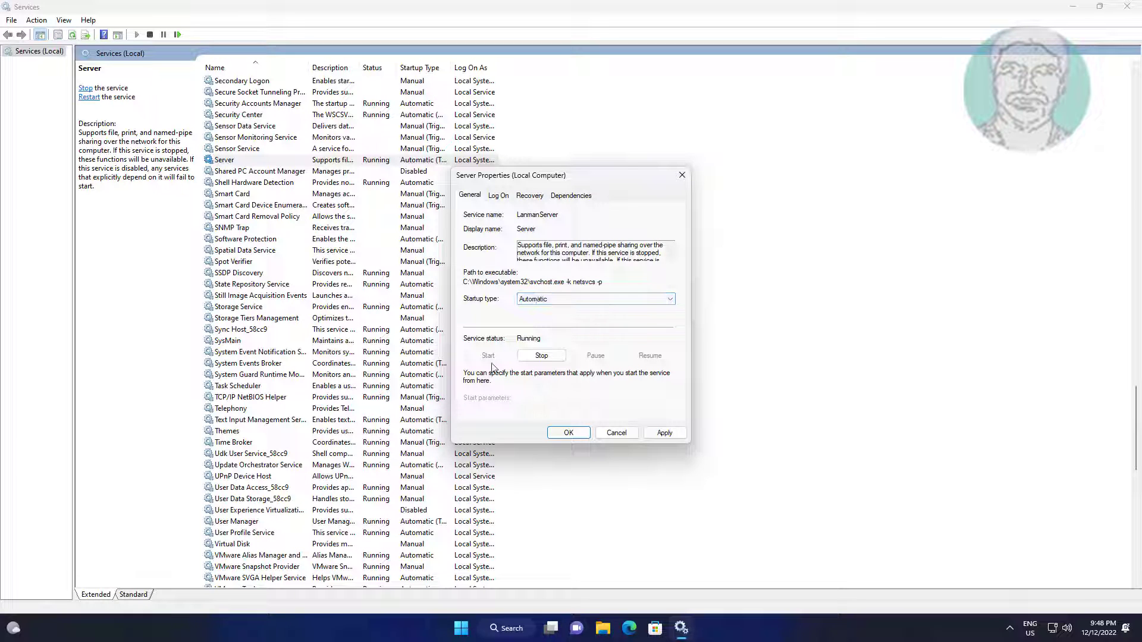
click(577, 436)
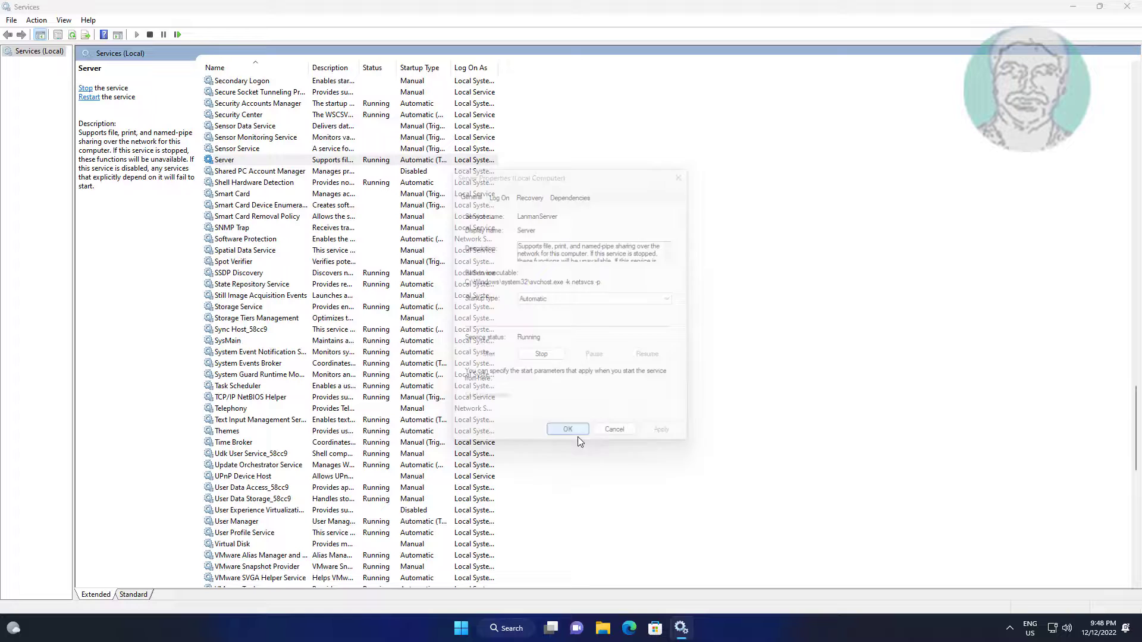
right_click(233, 161)
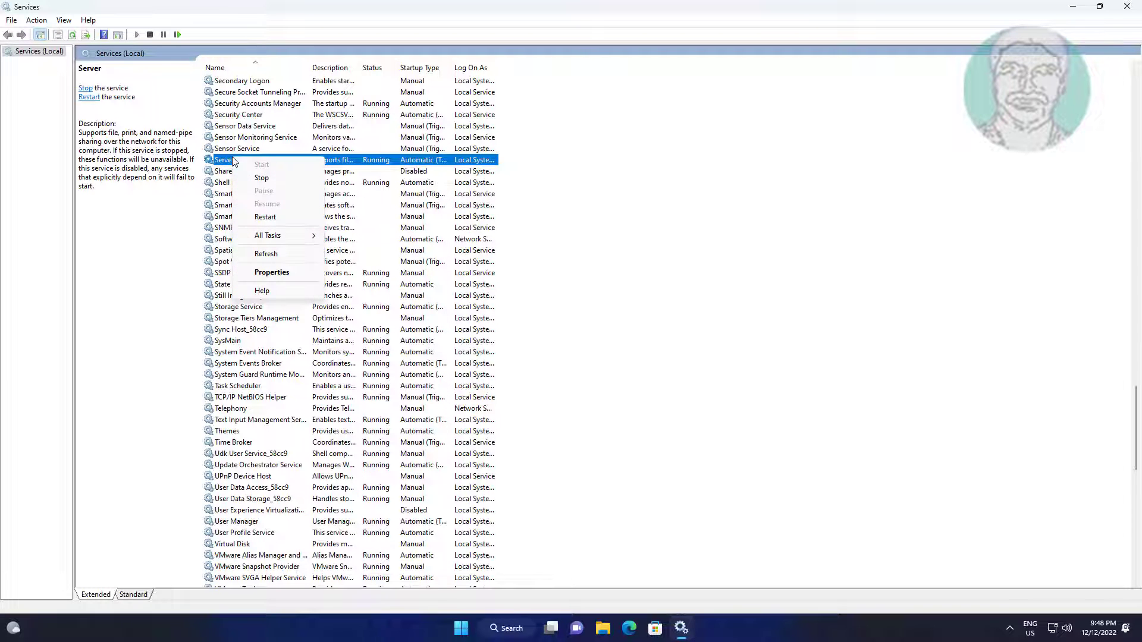
click(253, 220)
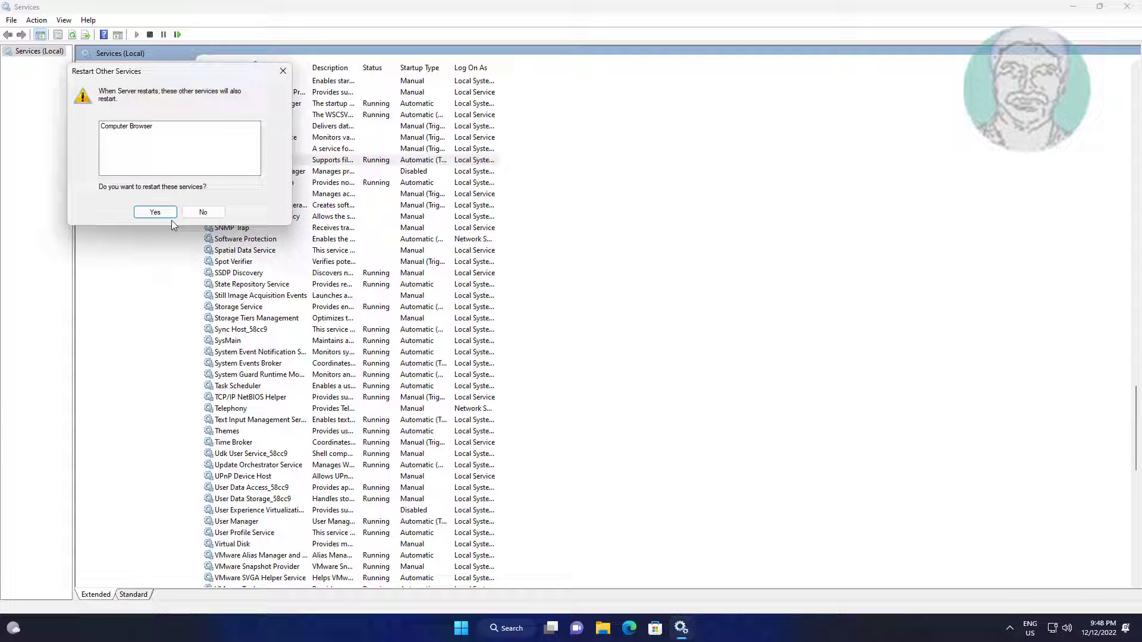
click(157, 213)
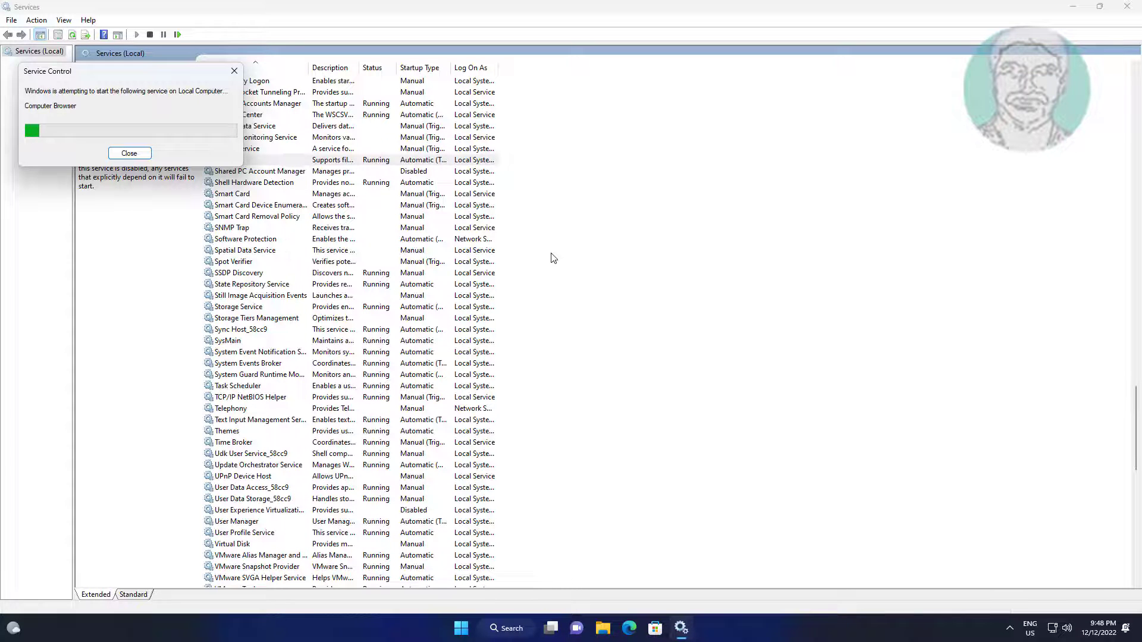
key(w)
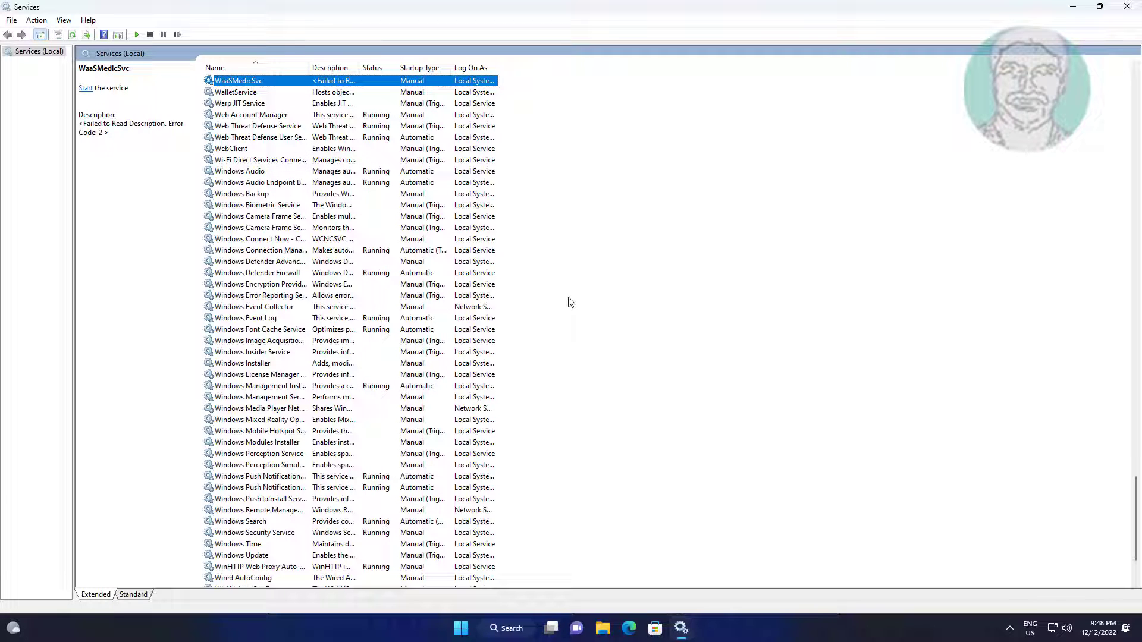
- Set the Workstation service's startup type to Automatic and apply it
key(Down)
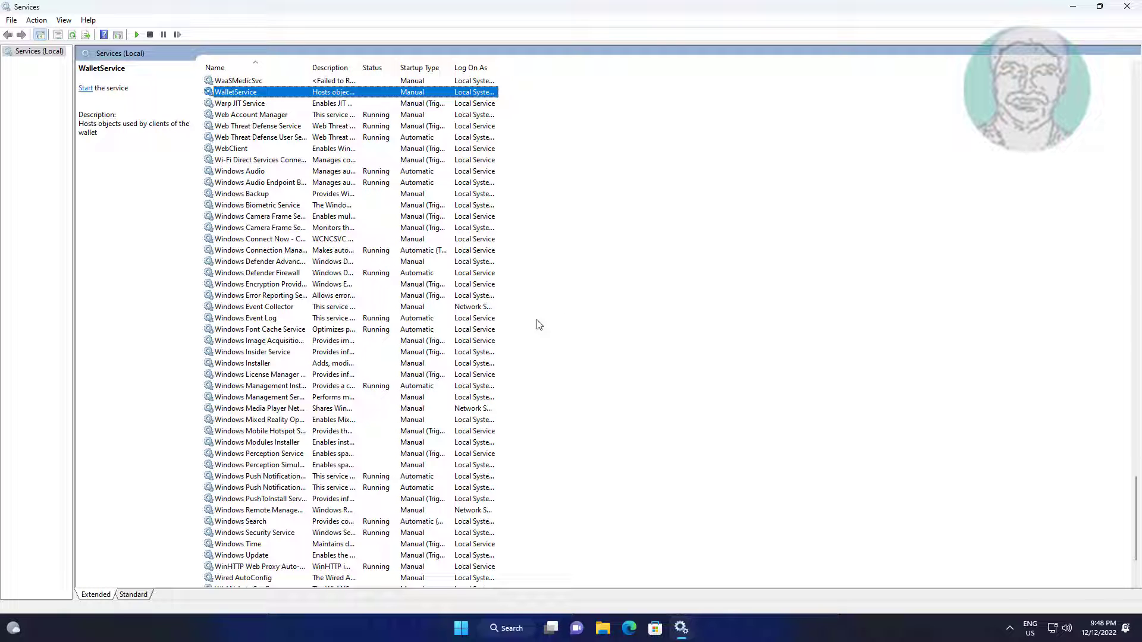
scroll(362, 424, down, 2)
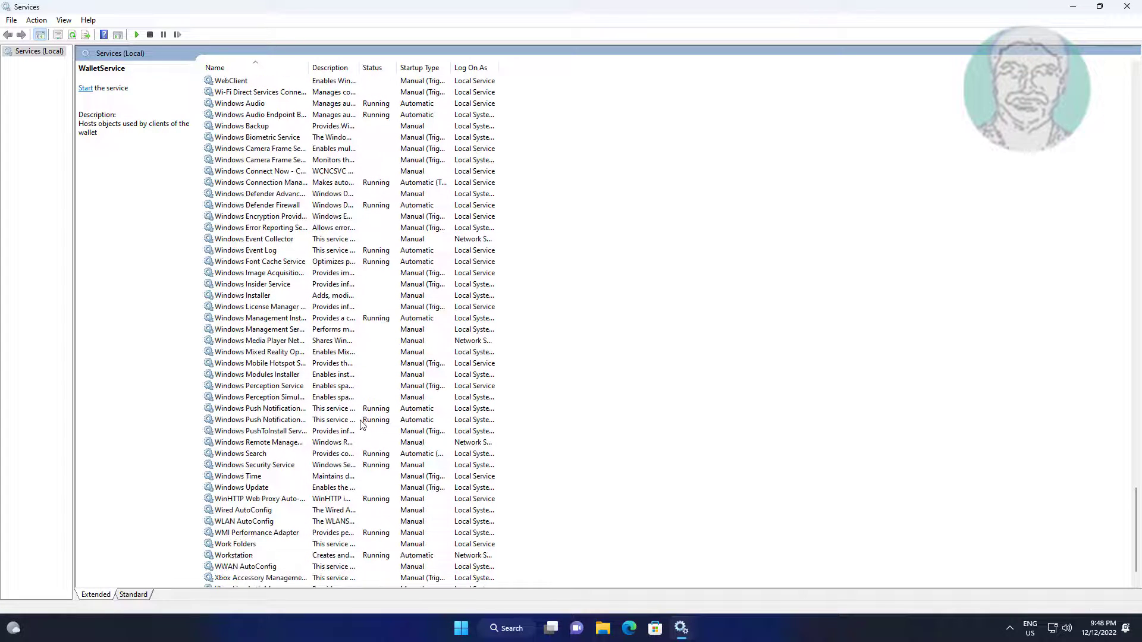
scroll(334, 448, down, 1)
click(249, 526)
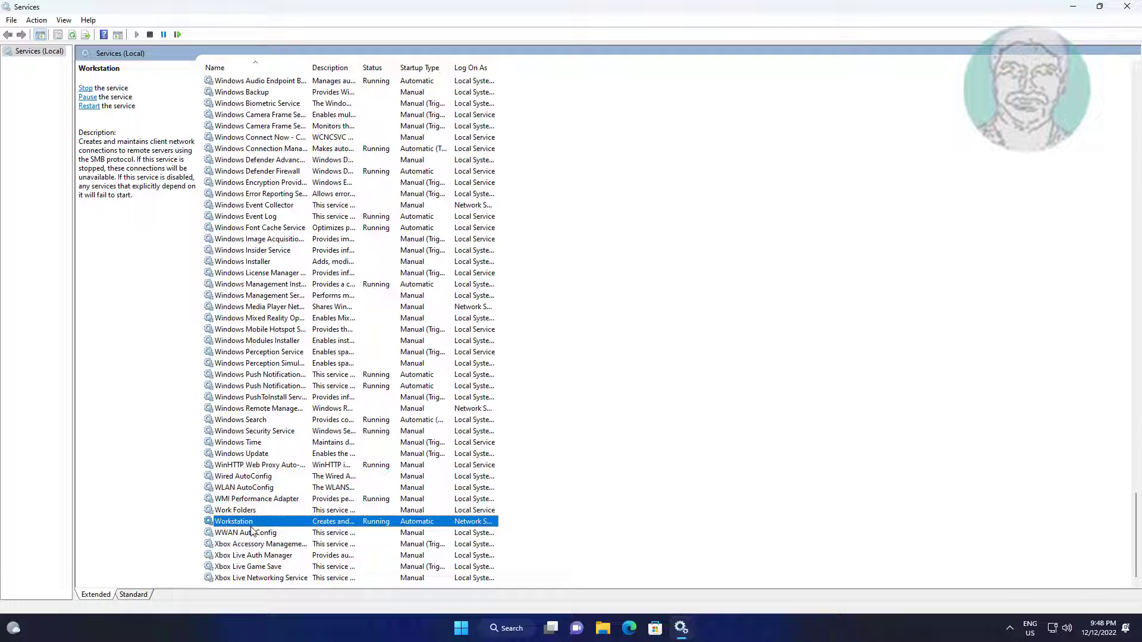
double_click(255, 525)
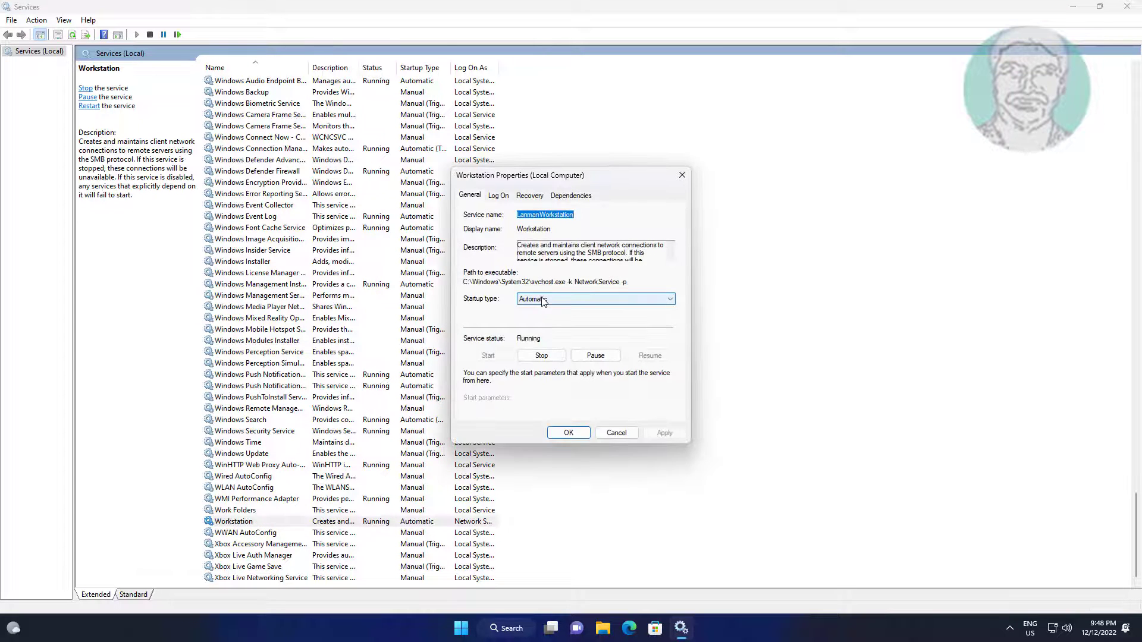
click(538, 299)
click(535, 313)
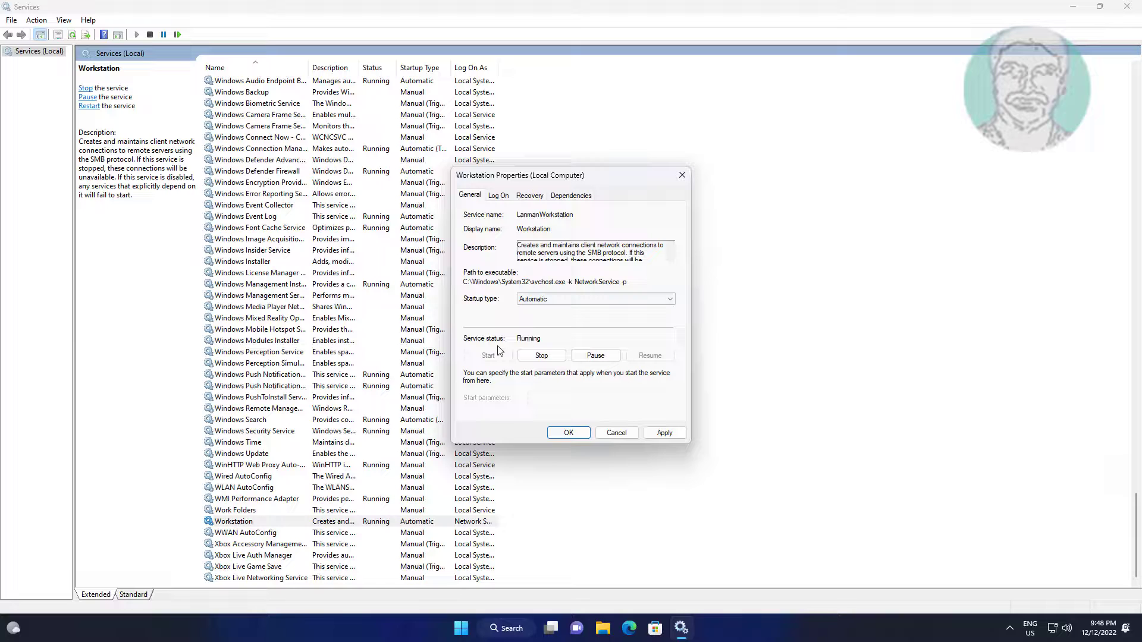
click(663, 433)
click(570, 433)
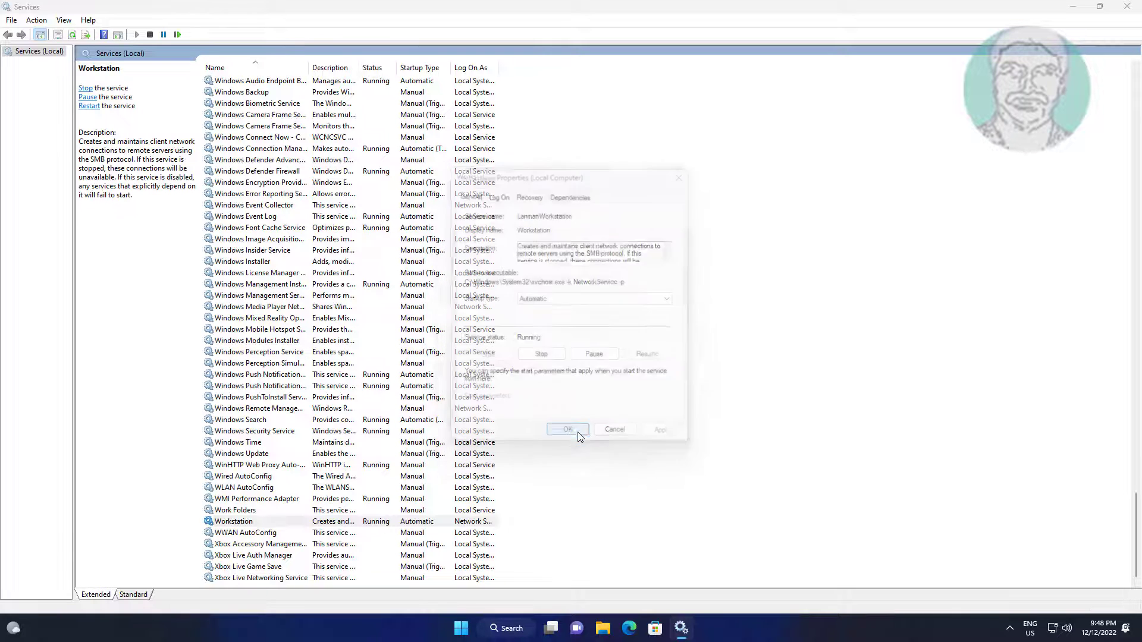
- Restart the Workstation service along with its dependent services
right_click(261, 527)
click(274, 441)
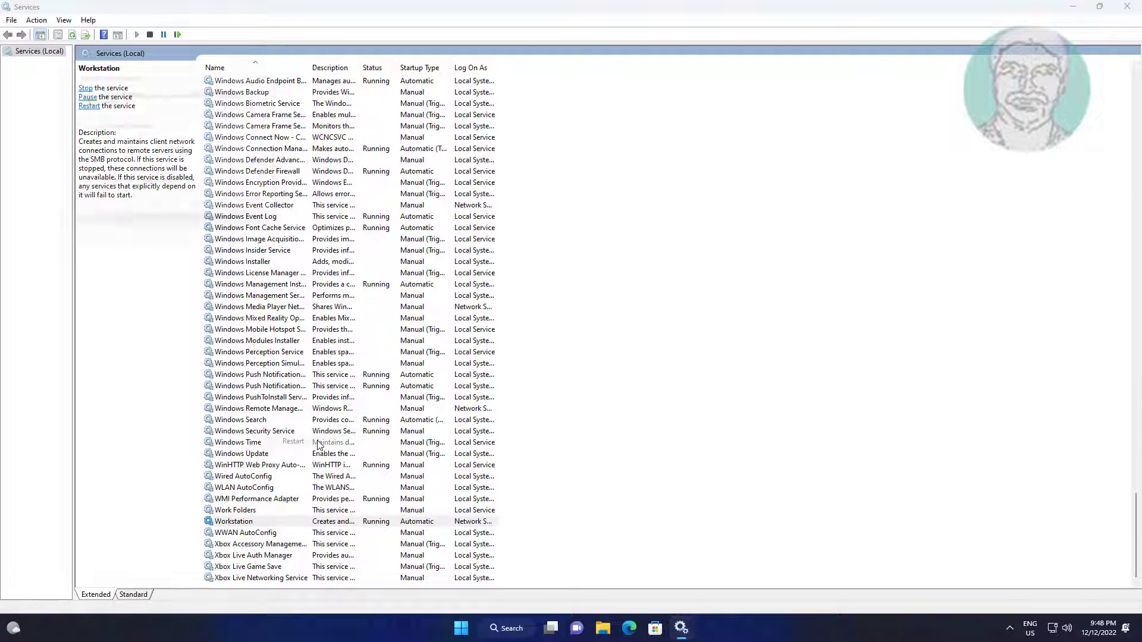
click(155, 212)
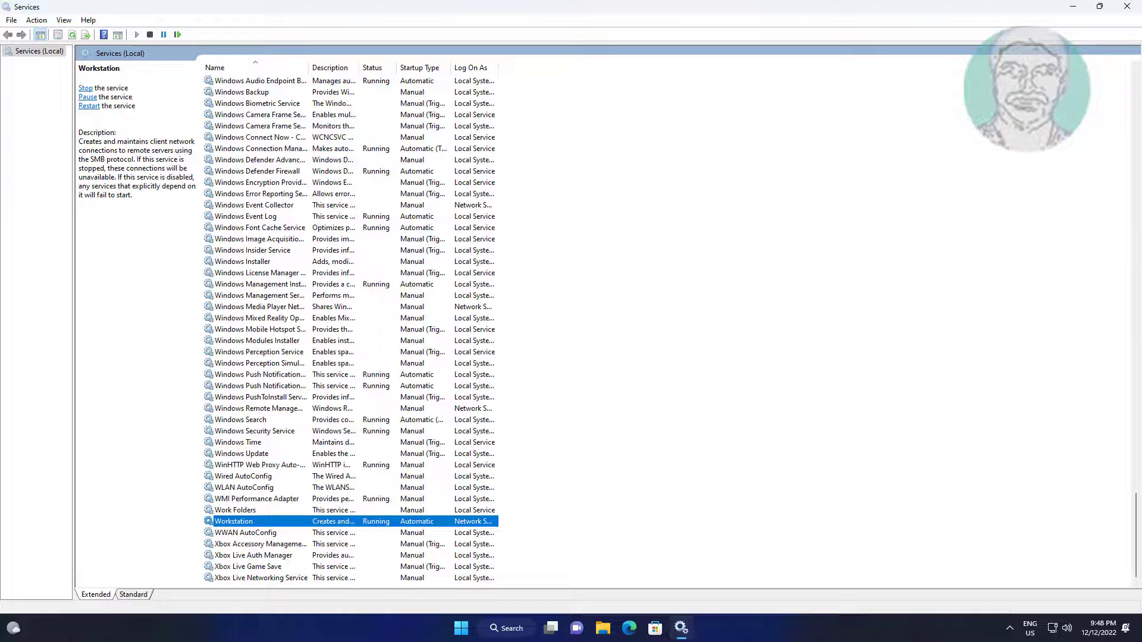
- Close Services and reopen Control Panel by searching for 'control panel'
click(1126, 6)
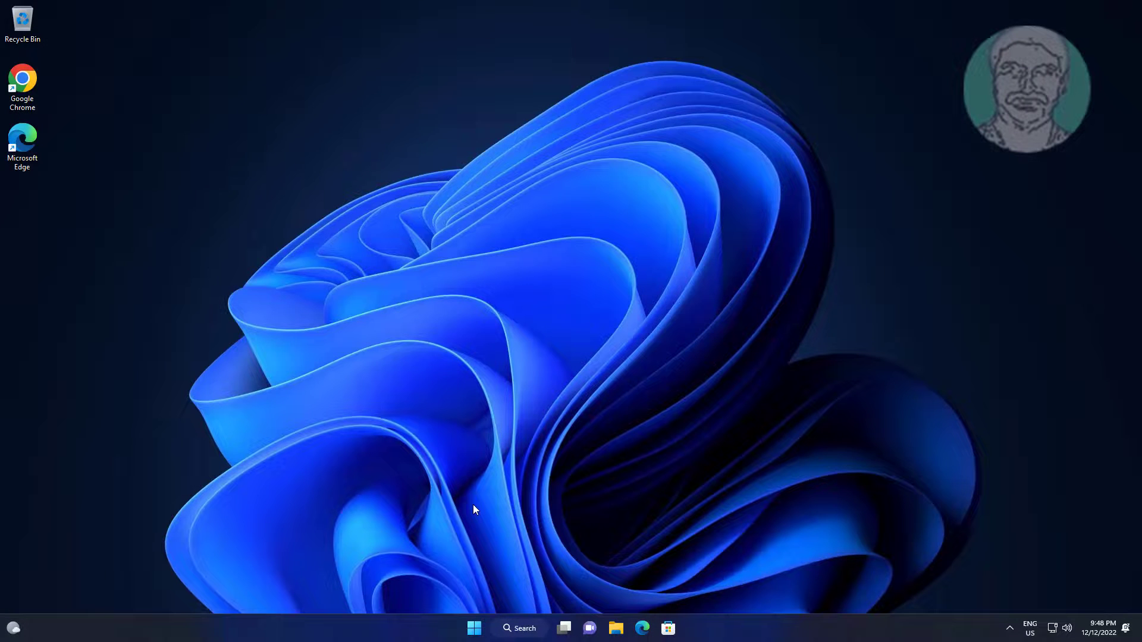
click(519, 628)
text(control)
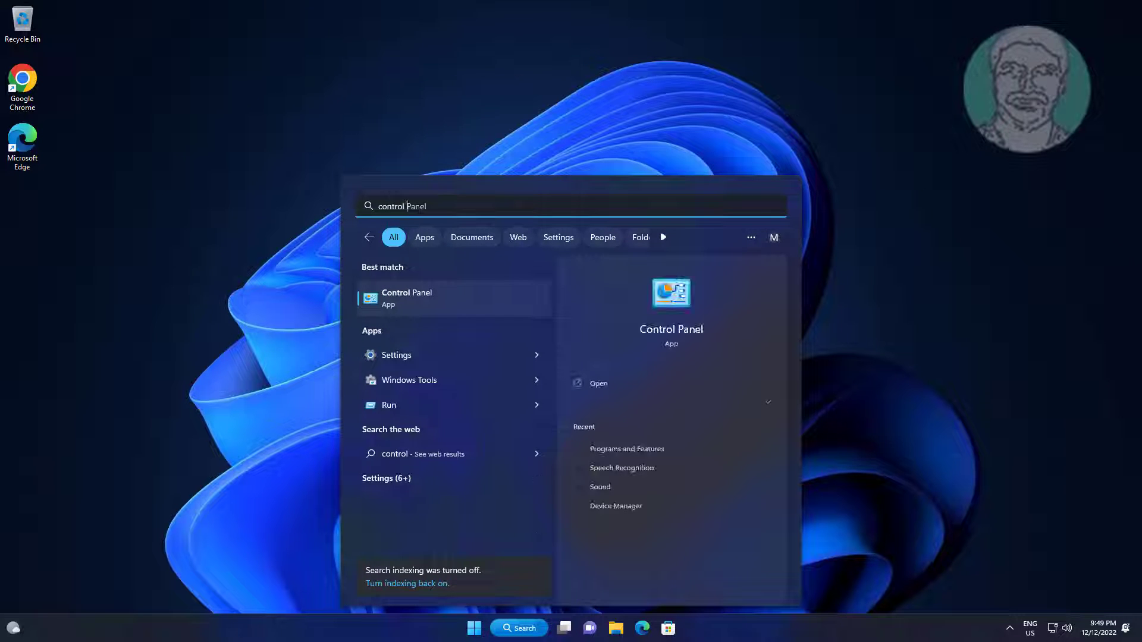
text( panel)
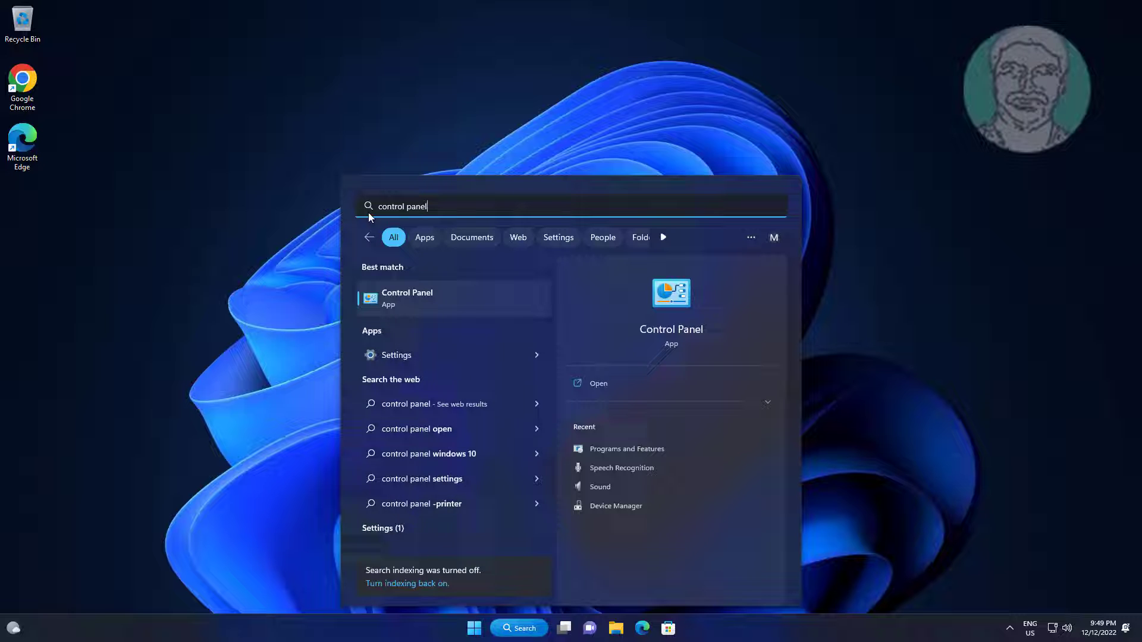
click(408, 294)
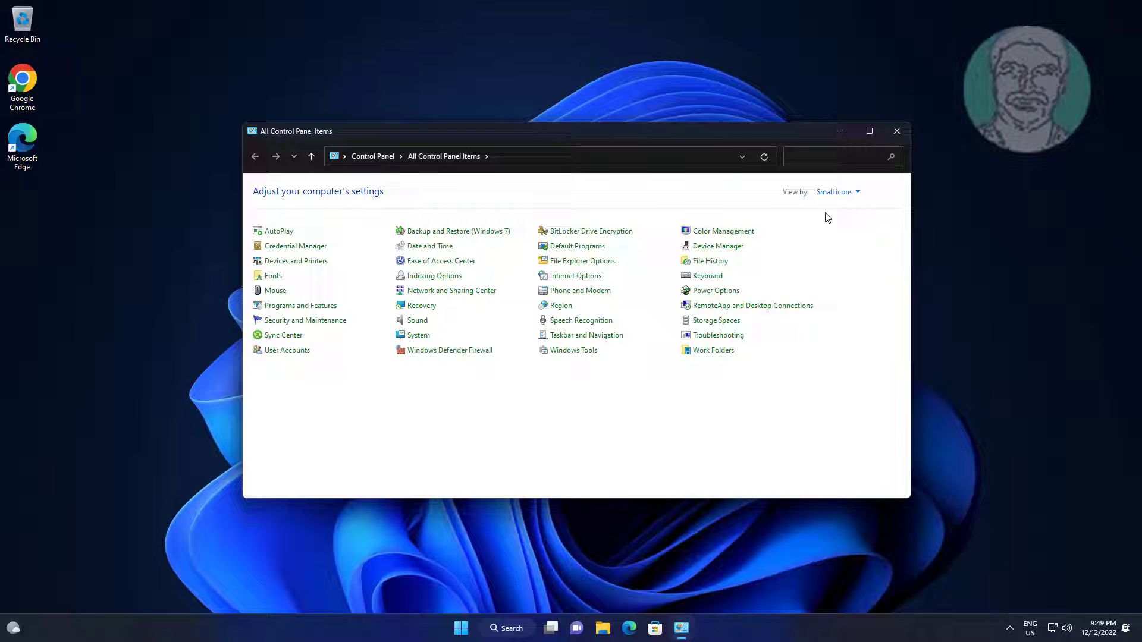
- Go through Network and Sharing Center to the Advanced sharing settings page
click(470, 293)
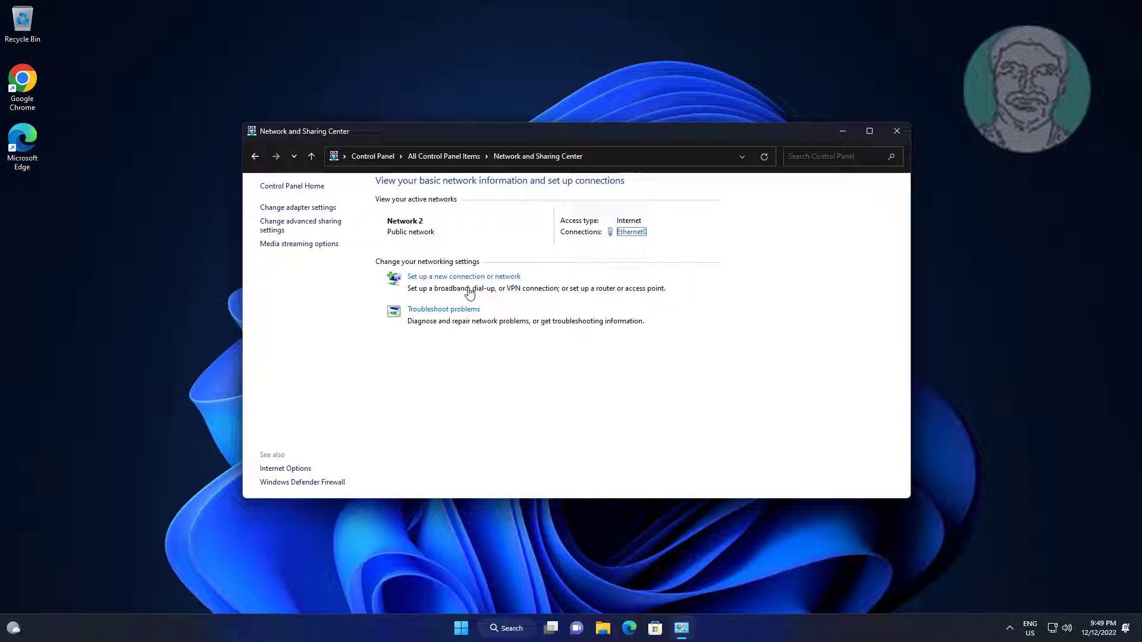
click(293, 230)
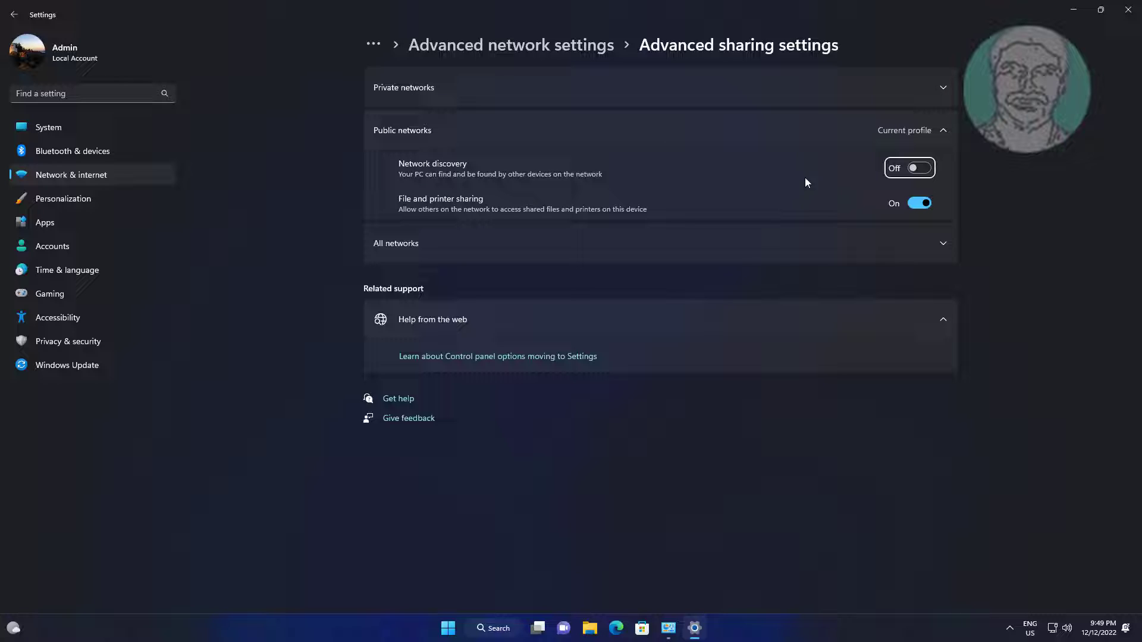
- Turn on private file and printer sharing, public network discovery, and Public folder sharing
click(943, 89)
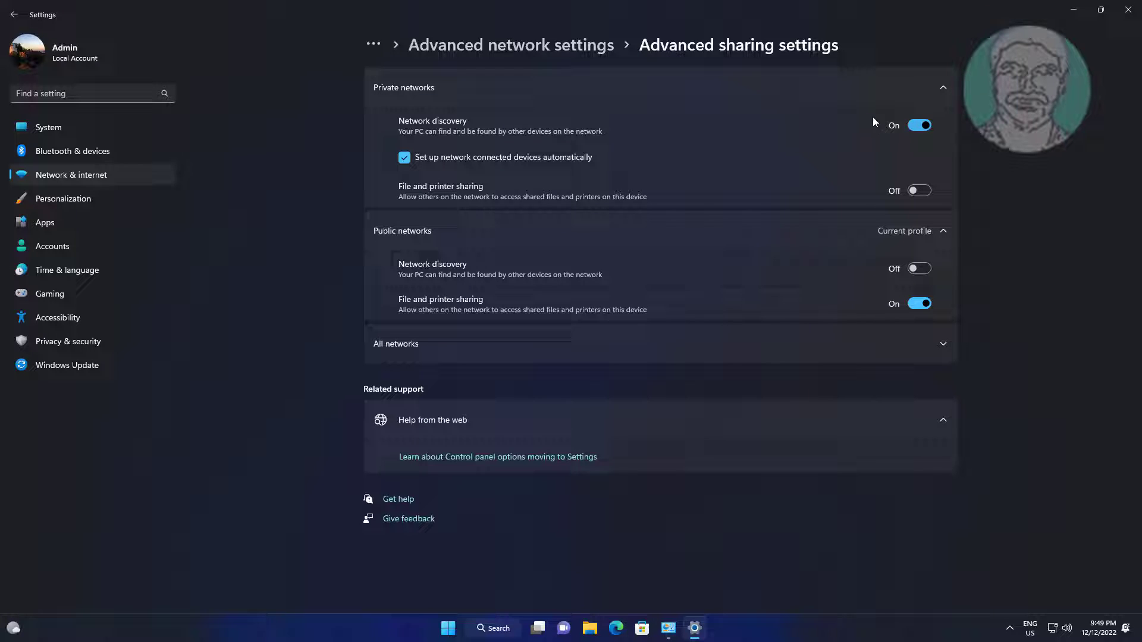
click(925, 193)
click(928, 269)
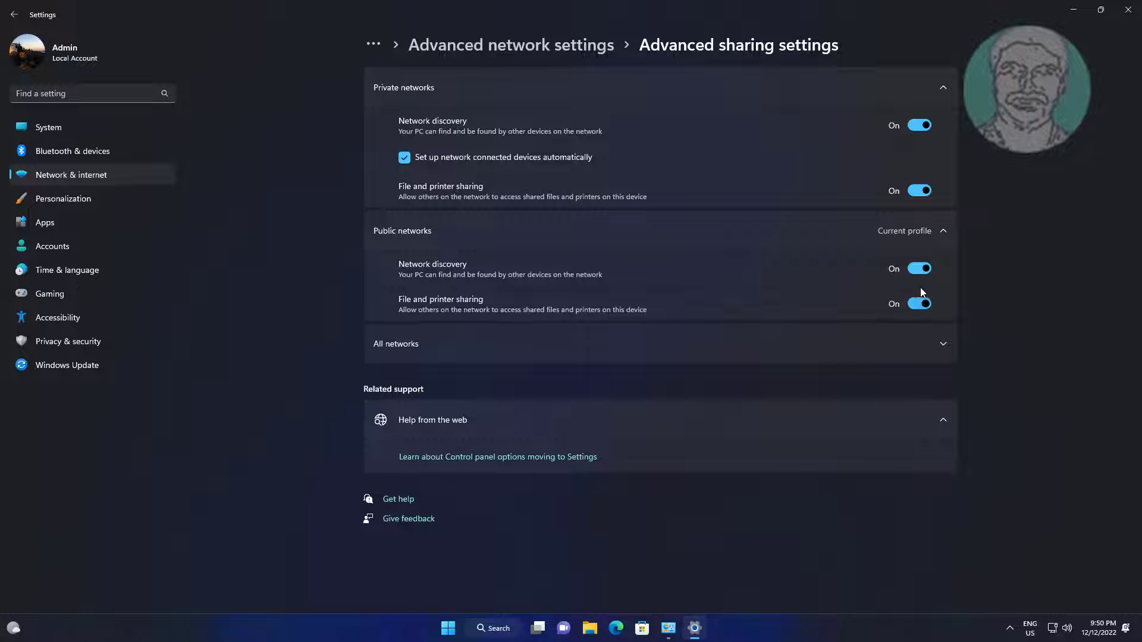
click(948, 345)
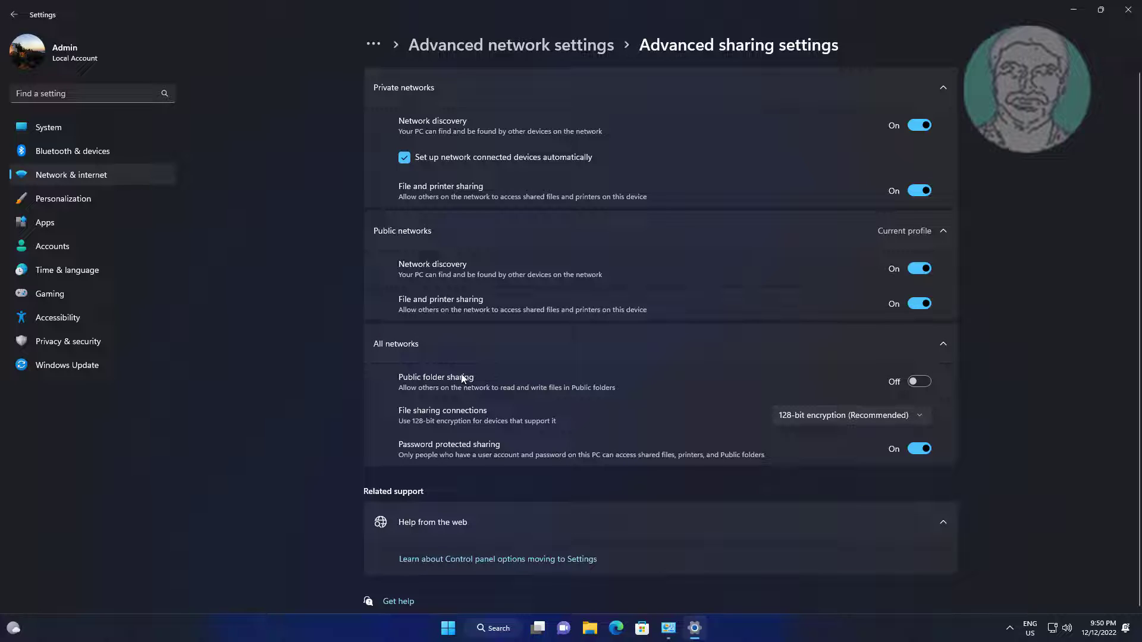
click(924, 383)
- Close both the Settings window and the Network and Sharing Center window
click(1121, 18)
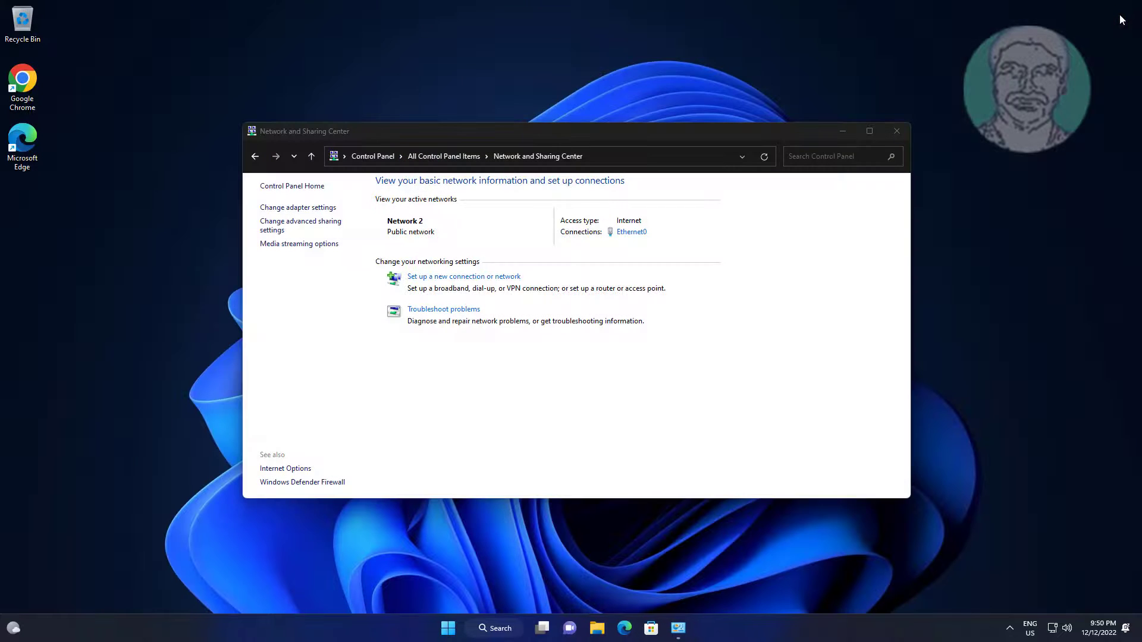
click(894, 132)
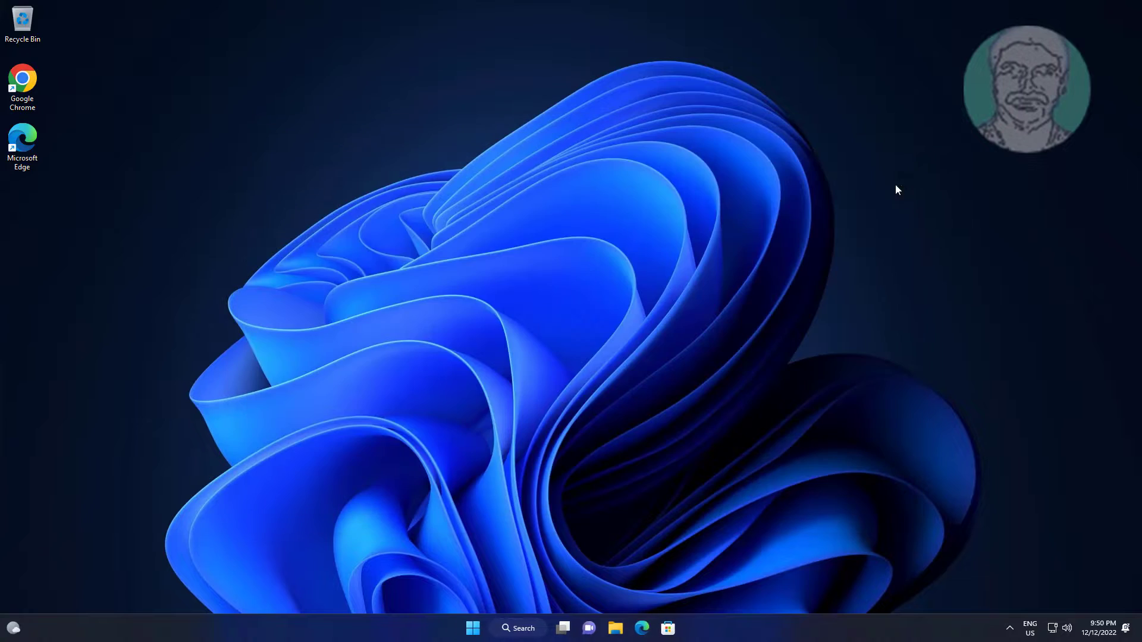